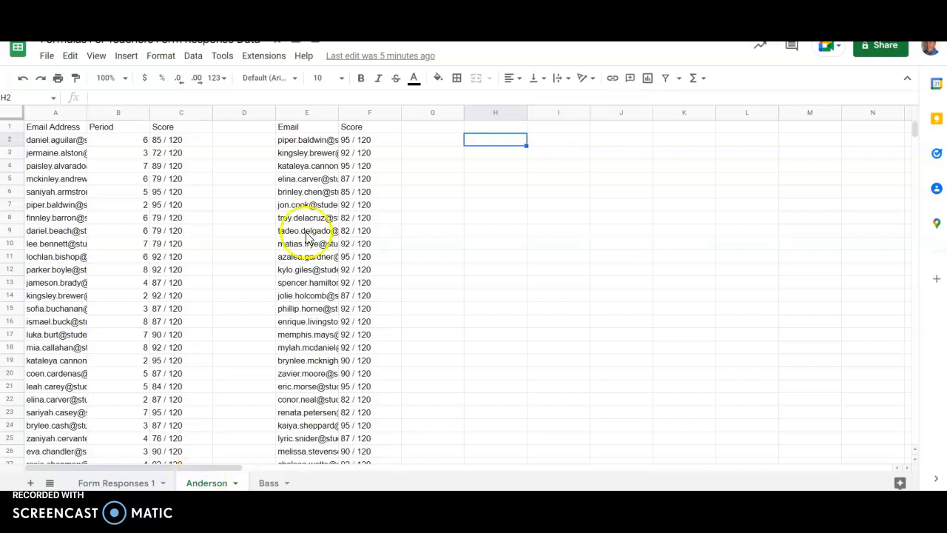
- Move the query formula from E2 down to E3 to free a row above the results
click(288, 130)
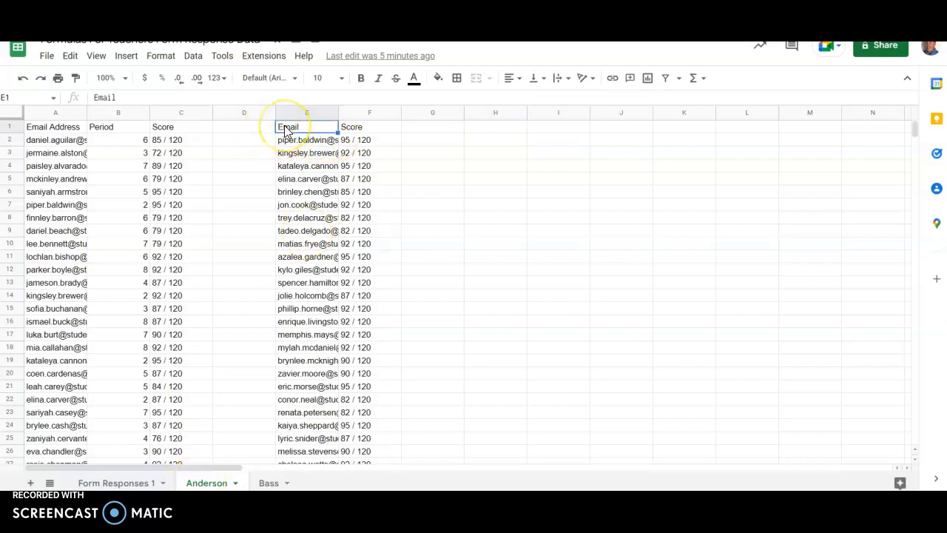
click(286, 141)
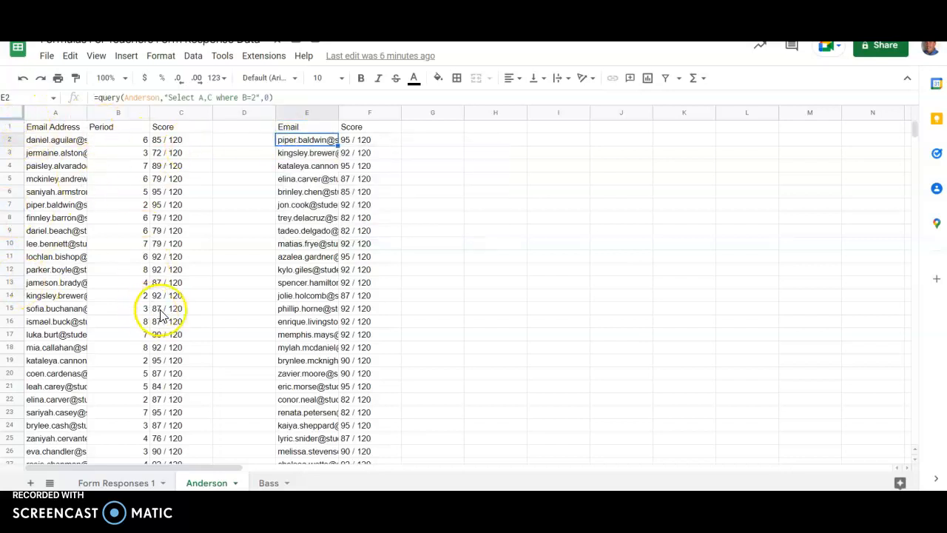
mouse_move(83, 150)
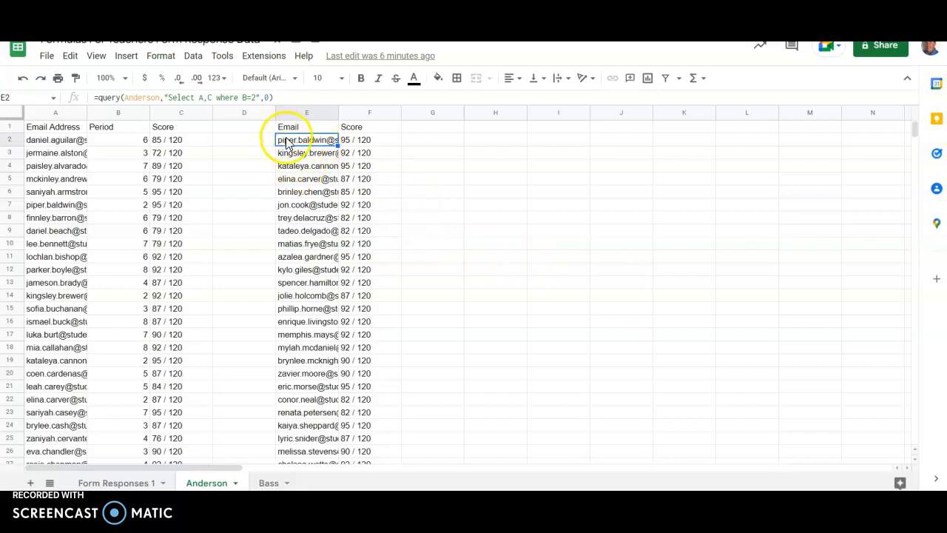
mouse_move(288, 144)
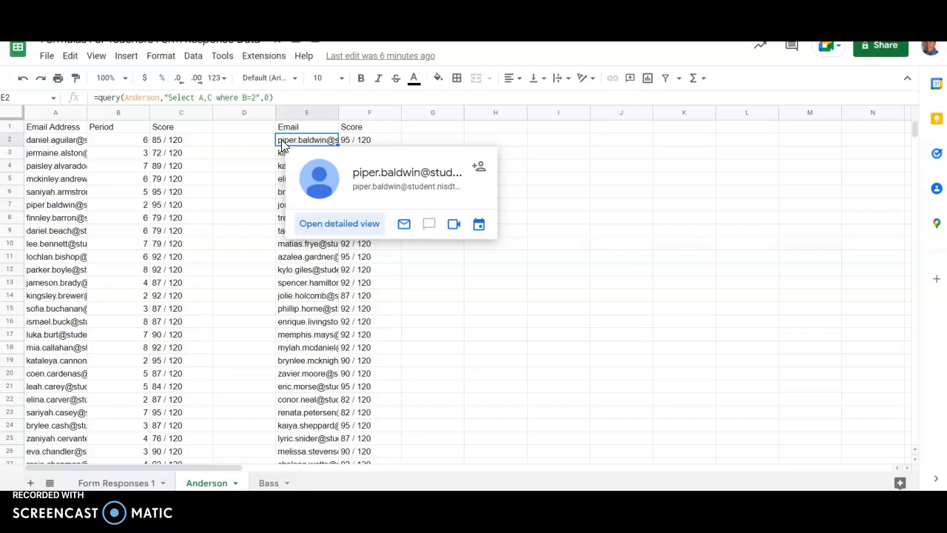
click(282, 143)
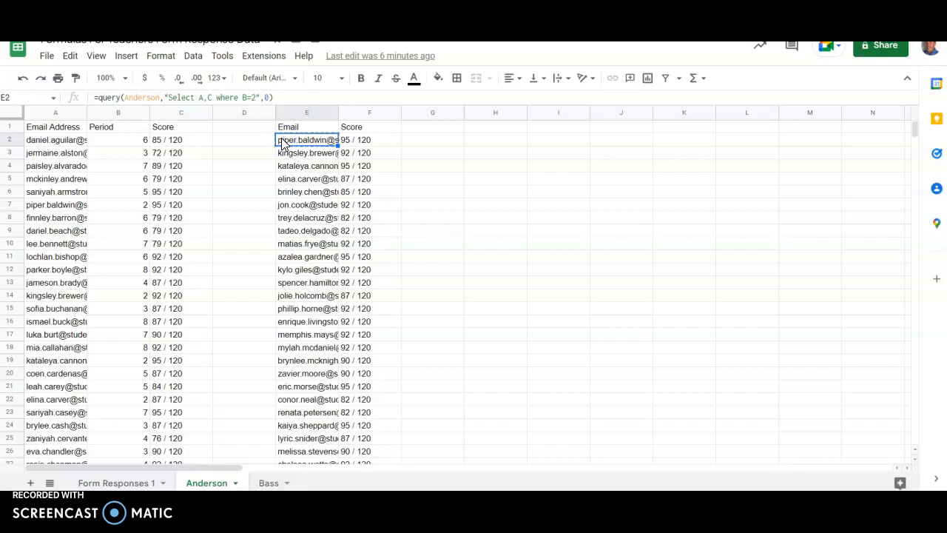
key(Down)
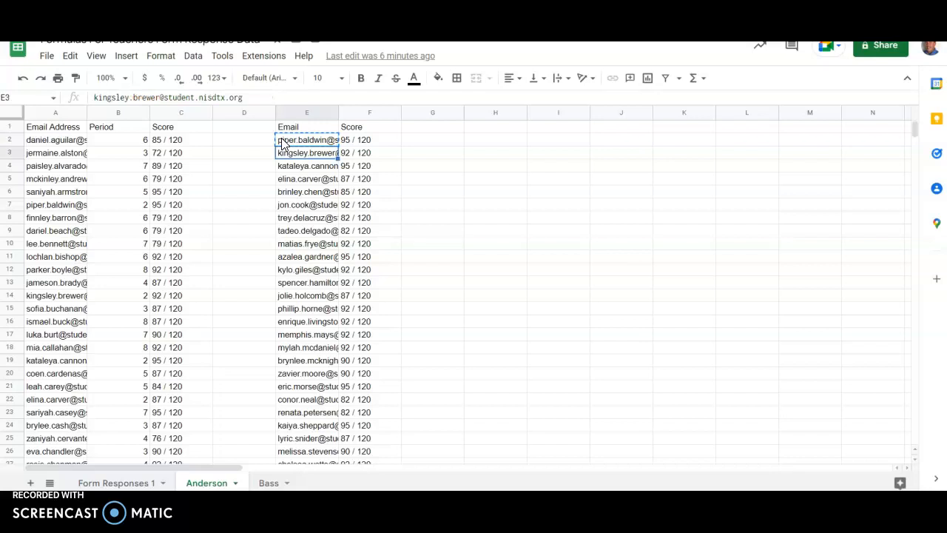
key(ctrl+v)
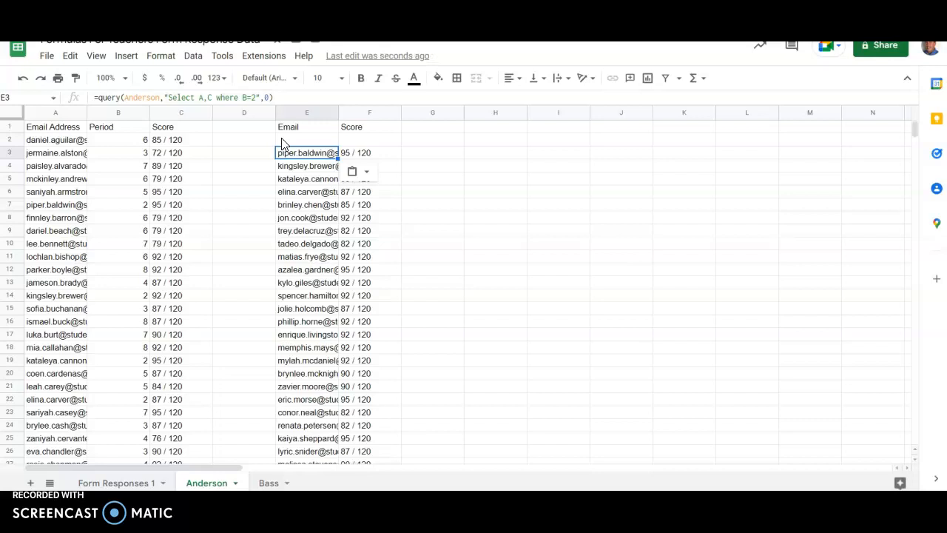
- Move the Email and Score headers from E1:F1 down to E2:F2
key(Up)
key(Up)
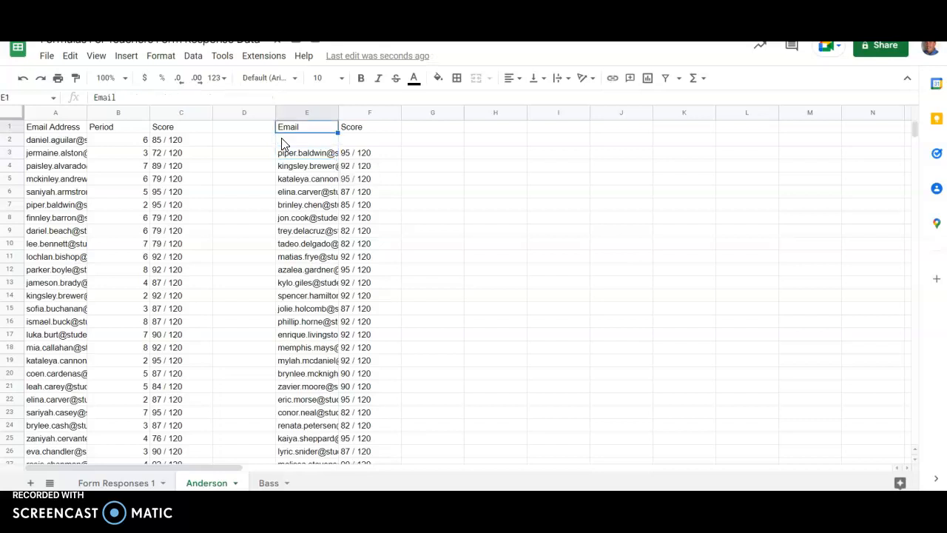
key(shift+Right)
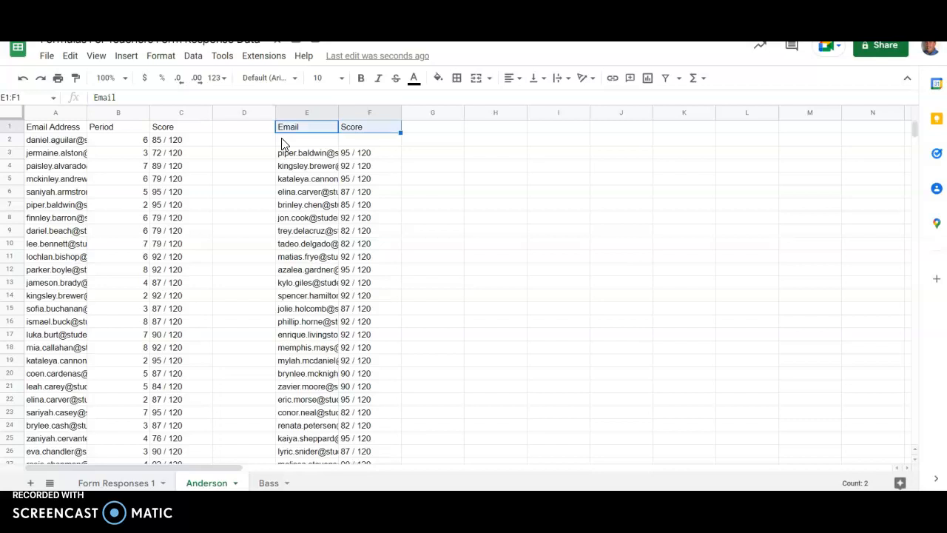
key(ctrl+x)
key(Down)
key(ctrl+v)
key(Up)
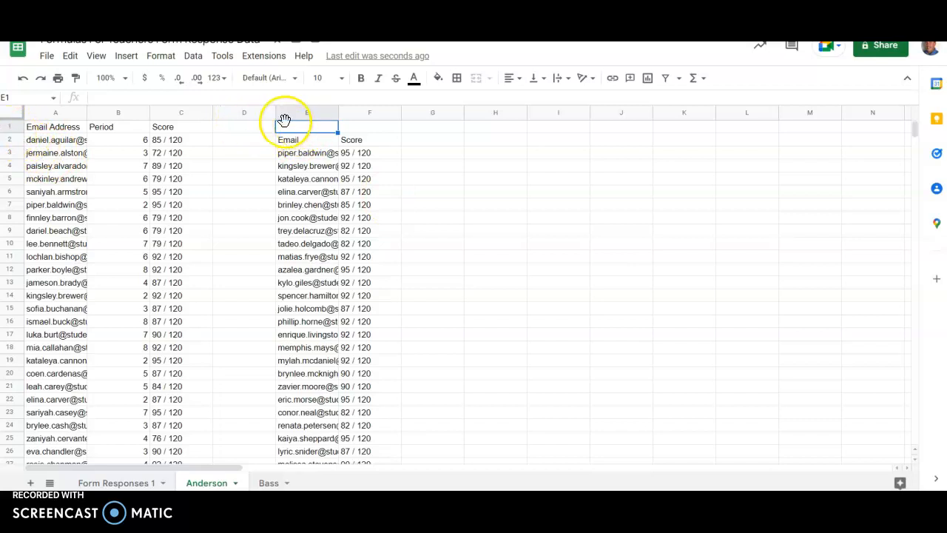
- Merge E1:F1 and enter 2 as the period heading
drag(353, 130, 325, 128)
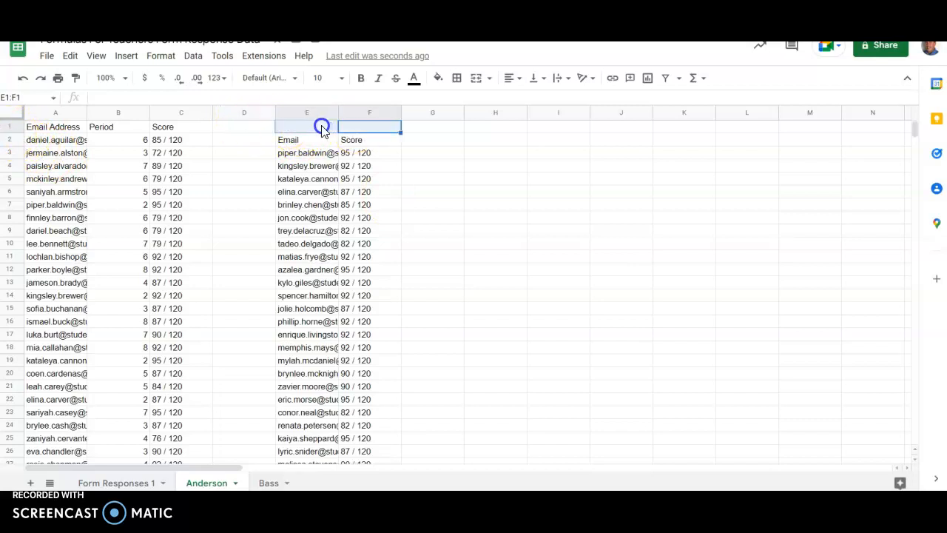
click(477, 79)
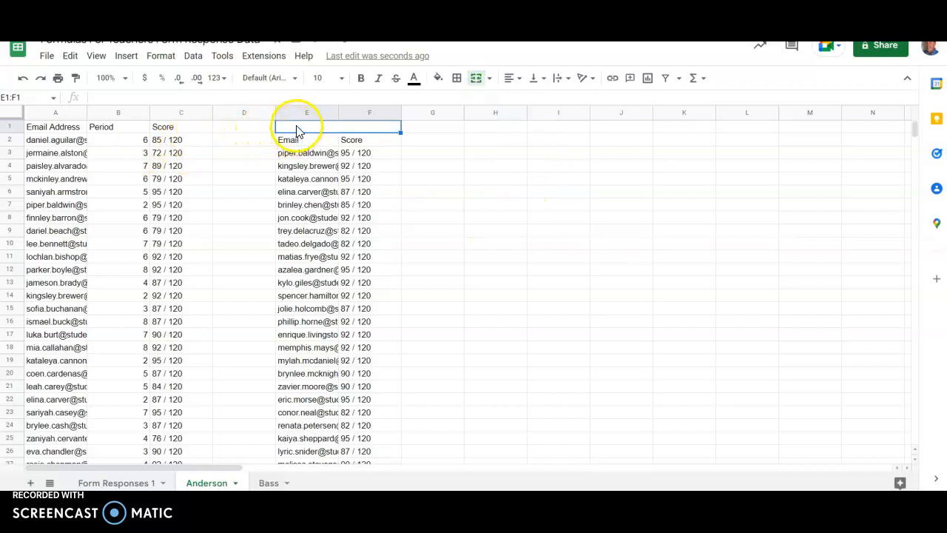
text(2)
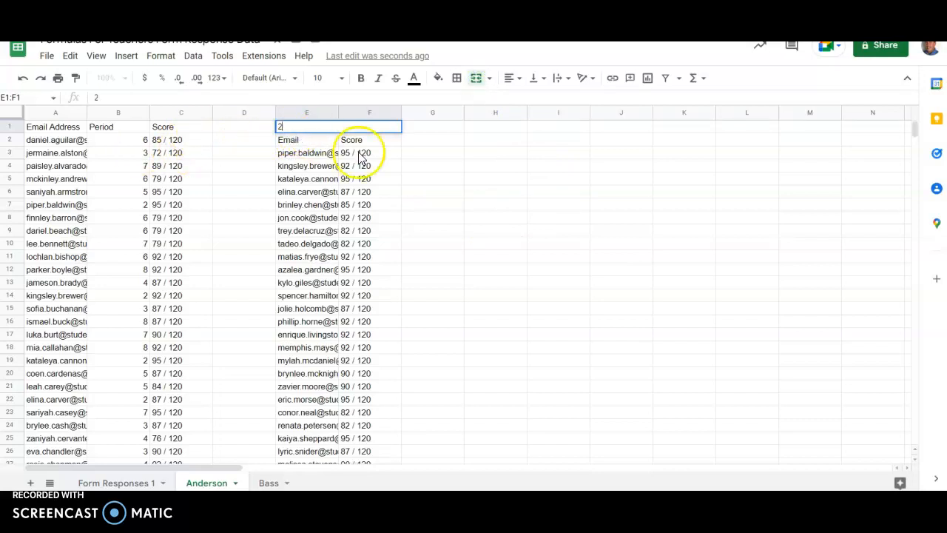
- Center the merged period heading, make it bold and set its font size to 12
click(511, 77)
click(521, 97)
click(361, 80)
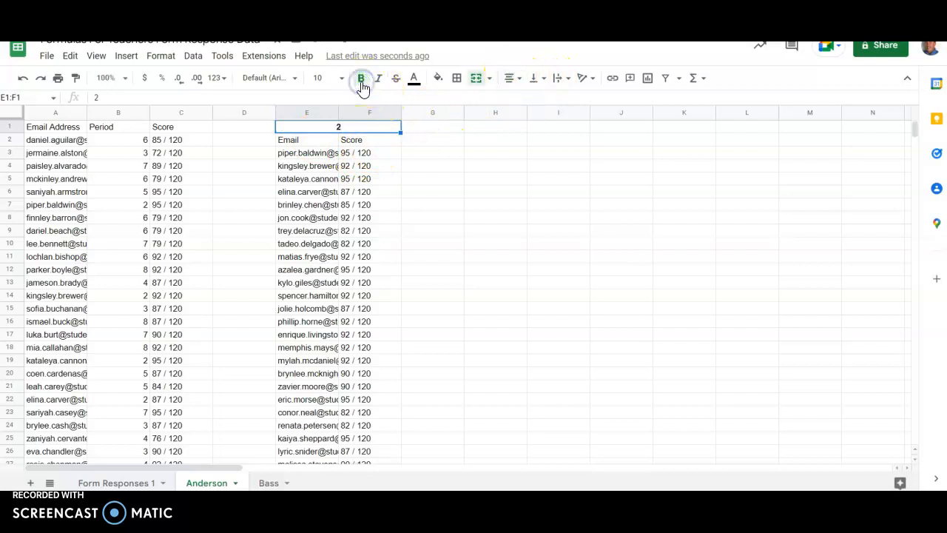
click(341, 79)
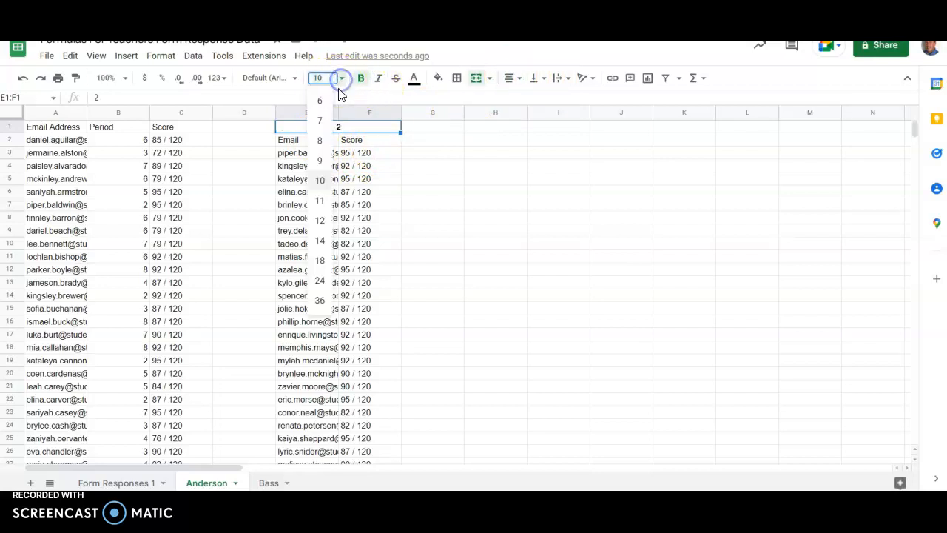
click(319, 219)
click(465, 187)
- Copy the merged heading in E1:F1 along row 1 to H1, K1, N1, Q1, T1 and W1
click(361, 128)
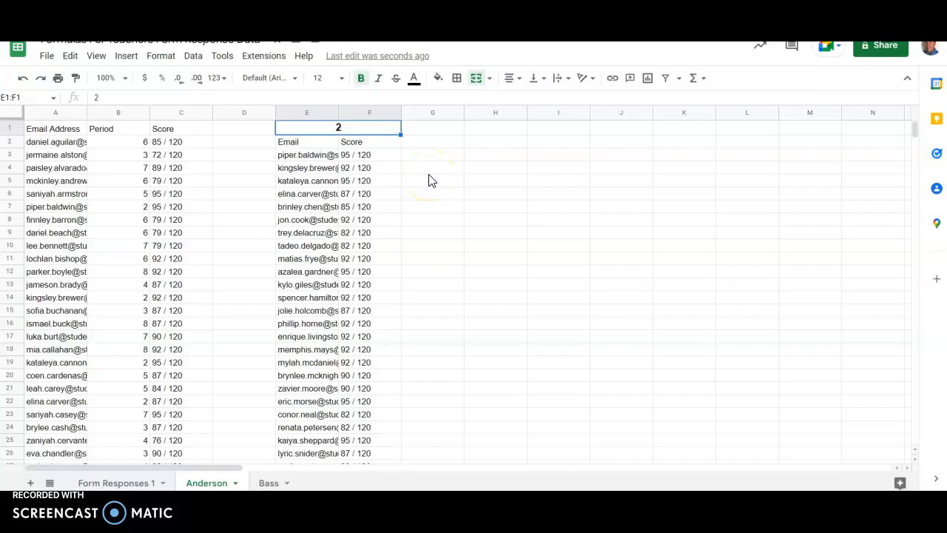
key(Down)
key(Down)
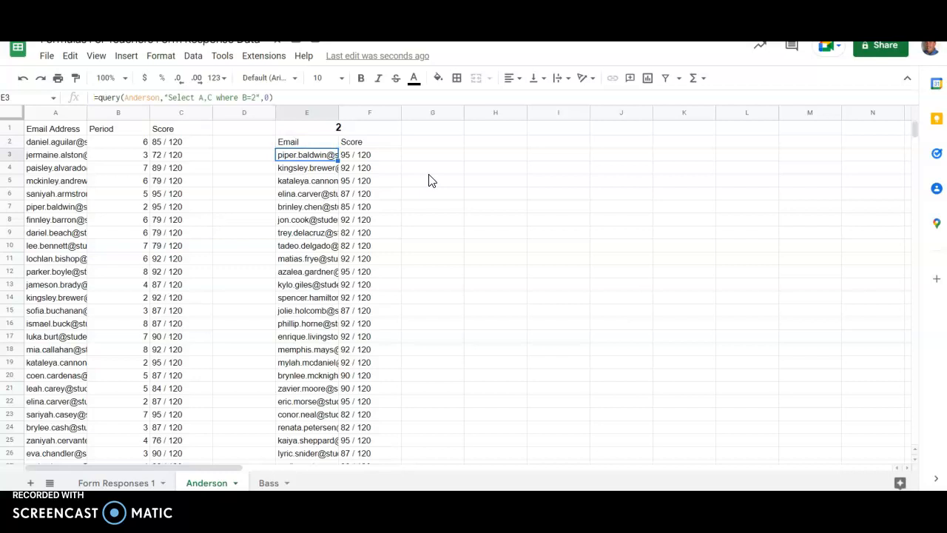
key(Up)
key(Up)
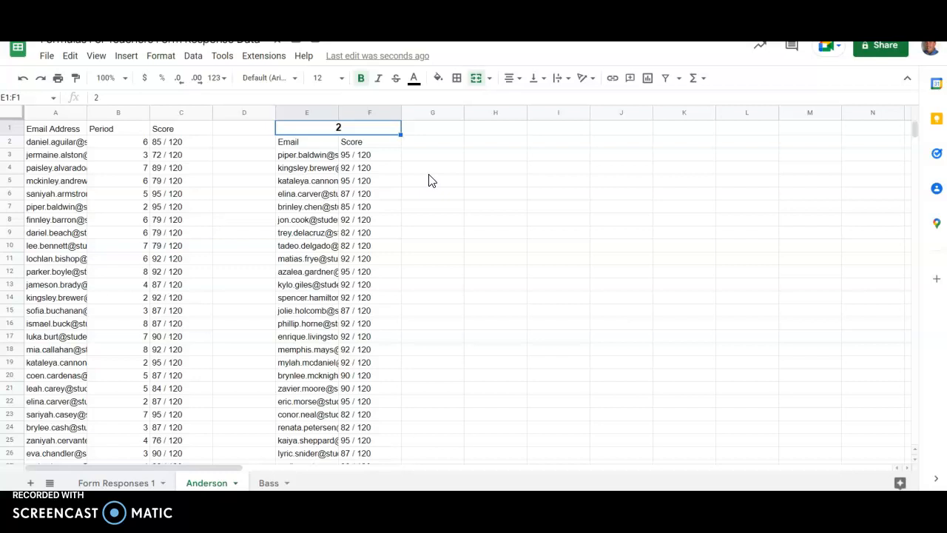
key(ctrl+c)
key(Right)
key(Right)
key(ctrl+v)
key(Right)
key(Right)
key(ctrl+v)
key(Right)
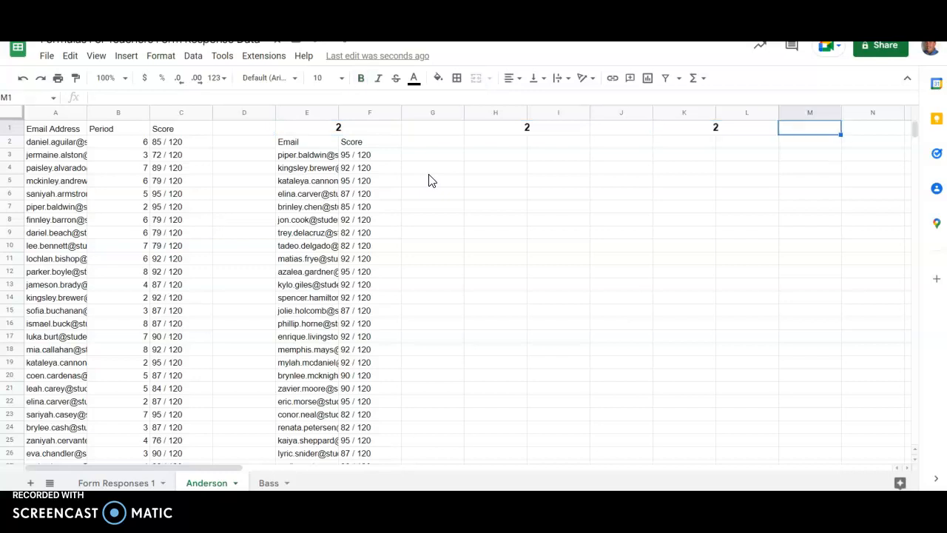
key(Right)
key(ctrl+v)
key(Right)
key(Right)
key(ctrl+v)
key(Right)
key(Right)
key(ctrl+v)
key(ctrl+z)
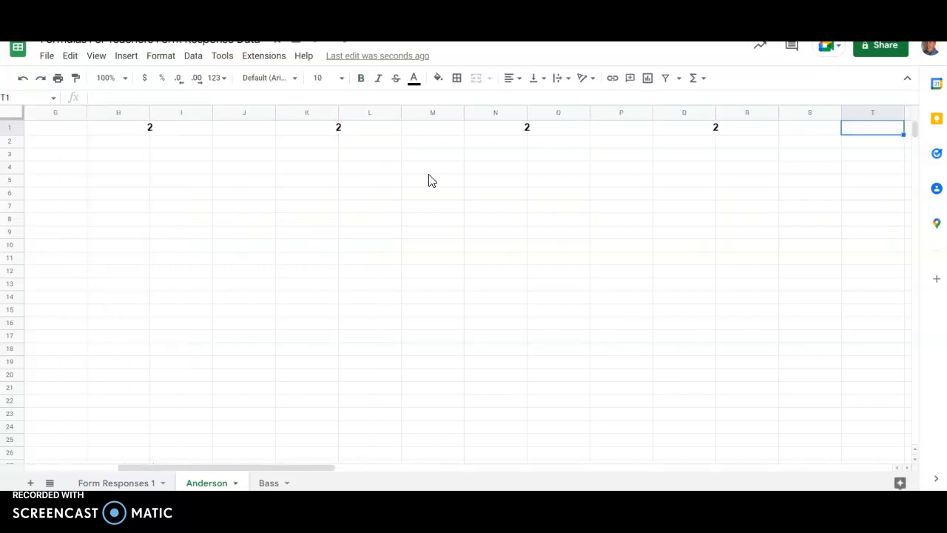
key(ctrl+v)
- Change the copied period headings in H1, K1, N1, Q1, T1 and W1 to 3, 4, 5, 6, 7 and 8
key(Left)
key(Left)
key(Left)
key(Left)
key(Left)
key(Left)
key(Left)
key(Left)
key(Left)
key(Left)
key(Left)
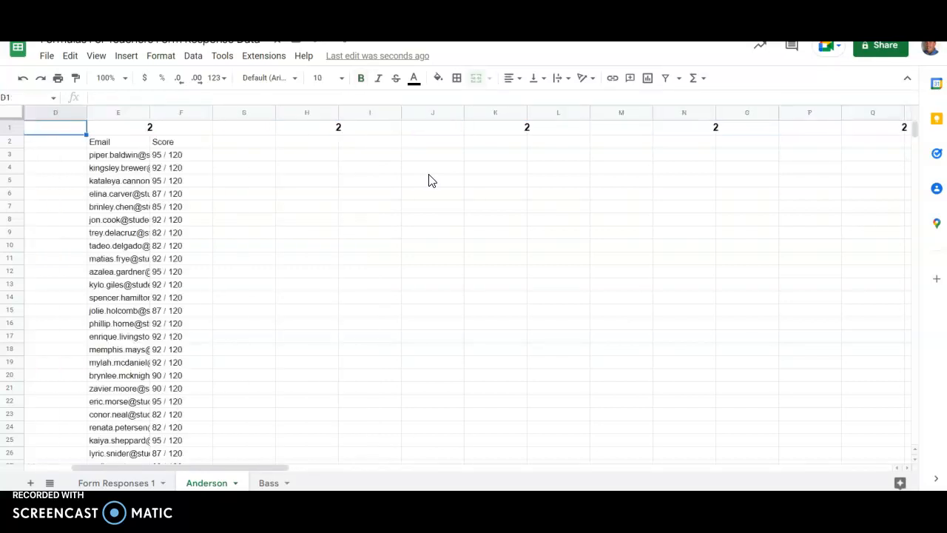
key(Left)
key(Right)
key(Right)
key(Right)
key(Right)
text(3)
key(Right)
key(Right)
text(4)
key(Right)
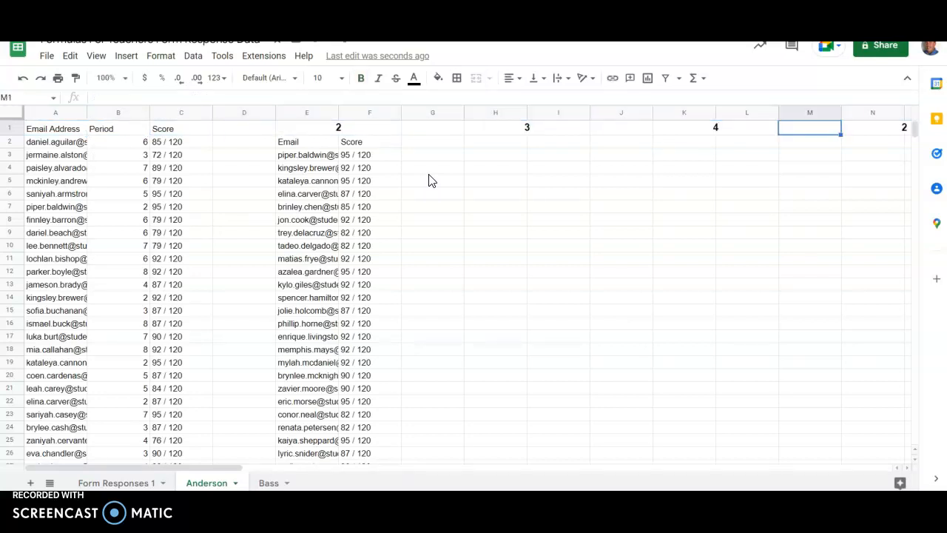
key(Right)
text(5)
key(Right)
key(Right)
text(6)
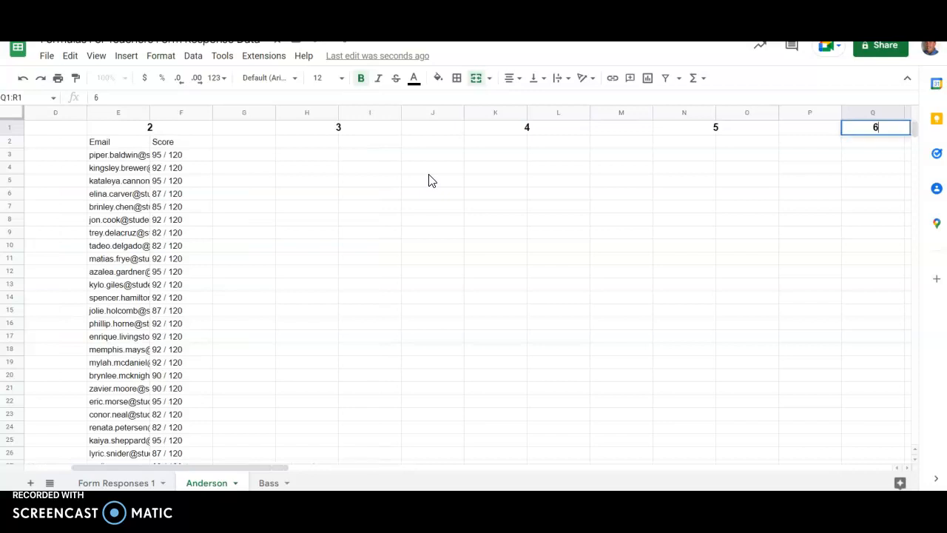
key(Right)
key(Right)
text(7)
key(Right)
key(Right)
text(8)
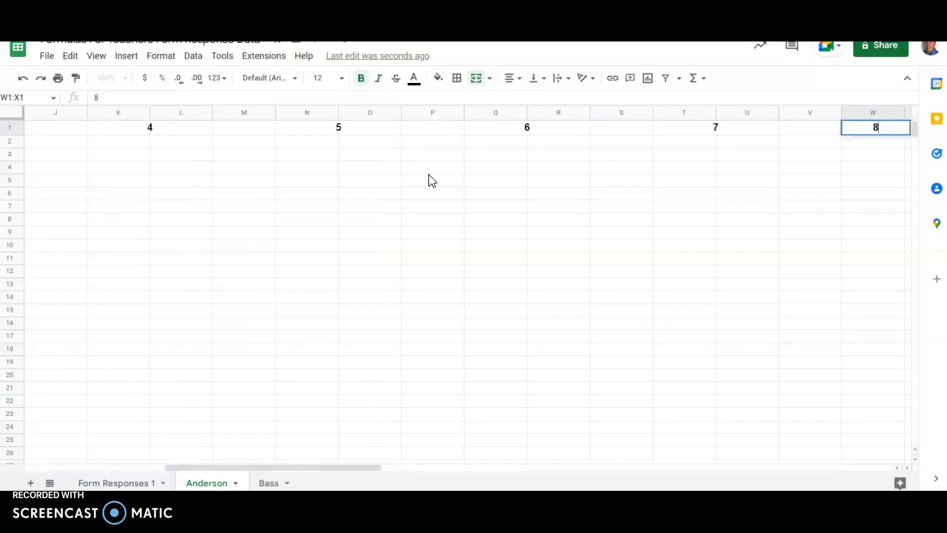
- Copy the Email and Score headers from E2:F2 into row 2 beneath each of the period headings 3 to 8
key(Left)
key(Left)
key(Left)
key(Left)
key(Left)
key(Left)
key(Left)
key(Left)
key(Left)
key(Left)
key(Left)
key(Left)
key(Left)
key(Left)
key(Left)
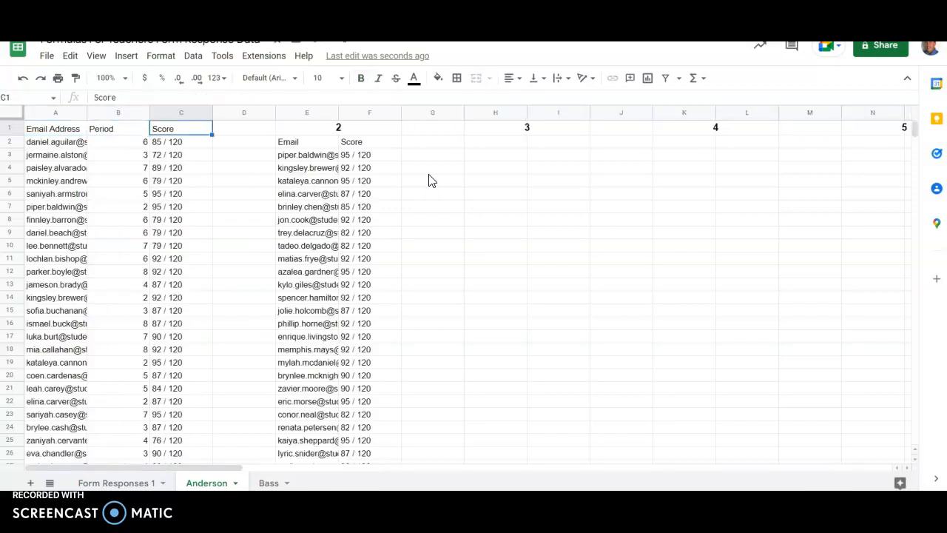
key(Right)
key(Right)
key(Right)
key(Down)
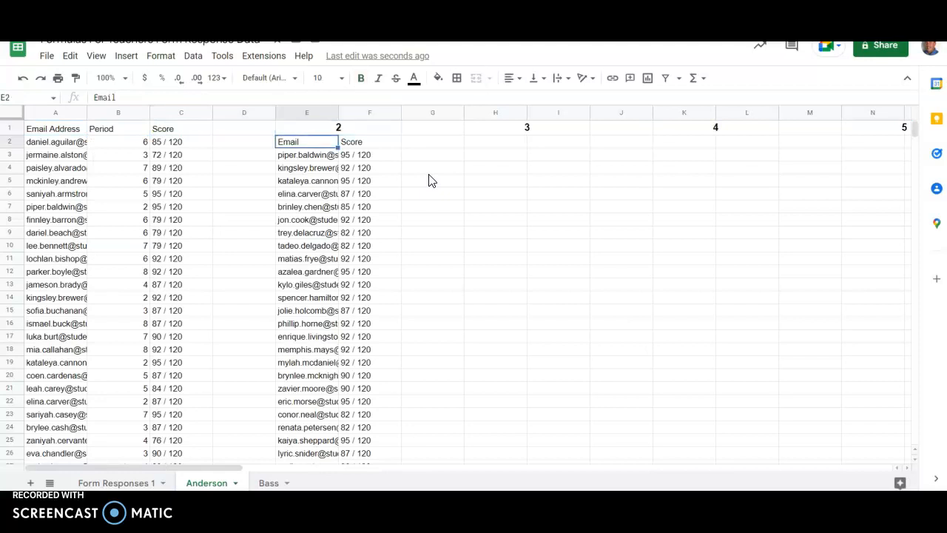
key(shift+Right)
key(ctrl+c)
key(Right)
key(Right)
key(Right)
key(ctrl+v)
key(Right)
key(Right)
key(Right)
key(ctrl+v)
key(Right)
key(Right)
key(Right)
key(ctrl+v)
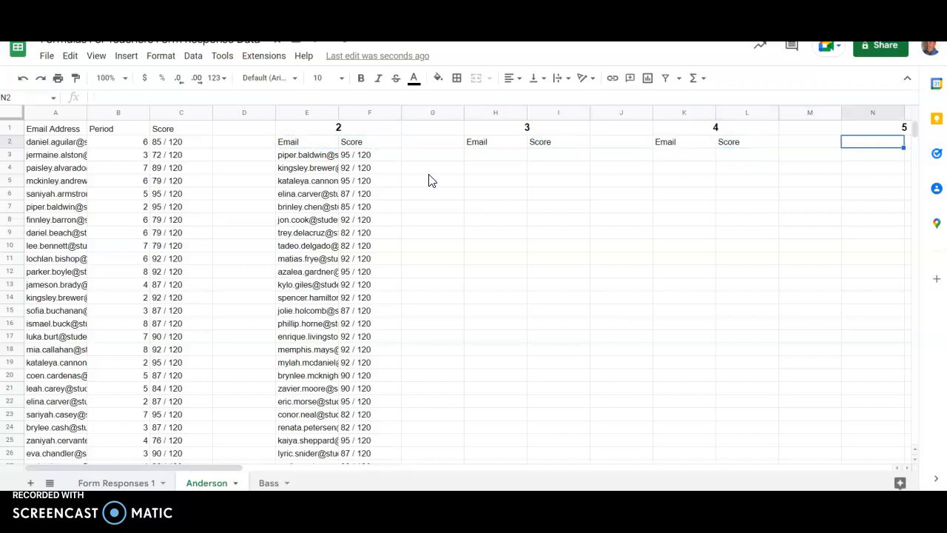
key(Right)
key(Right)
key(Right)
key(ctrl+v)
key(Right)
key(Right)
key(Right)
key(ctrl+v)
key(Right)
key(Right)
key(Right)
key(ctrl+v)
- Try to make the E3 query filter by the heading cell, changing its condition to B=E1 and dropping the header argument 0
key(Left)
key(Left)
key(Left)
key(Left)
key(Left)
key(Left)
key(Left)
key(Left)
key(Left)
key(Left)
key(Left)
key(Left)
key(Left)
key(Left)
key(Left)
key(Left)
key(Left)
key(Left)
key(Left)
key(Left)
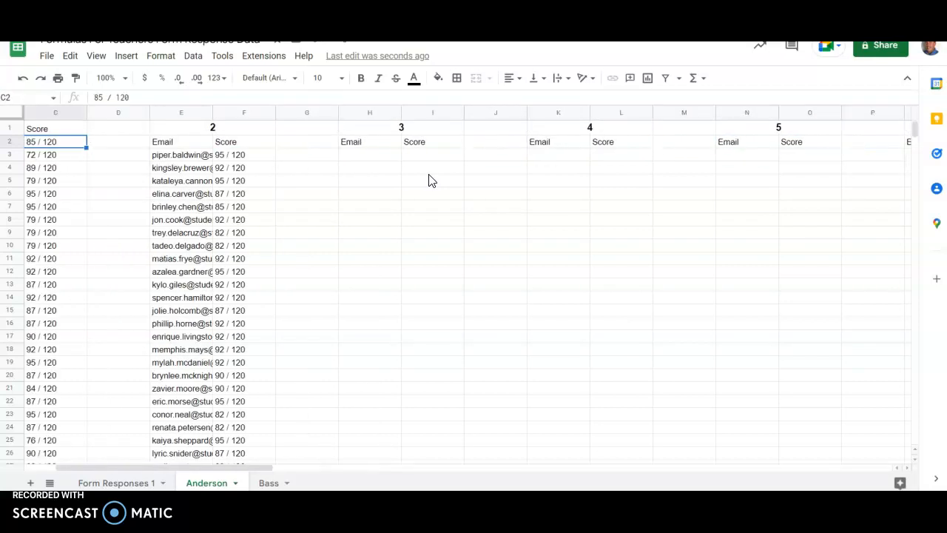
key(Right)
key(Right)
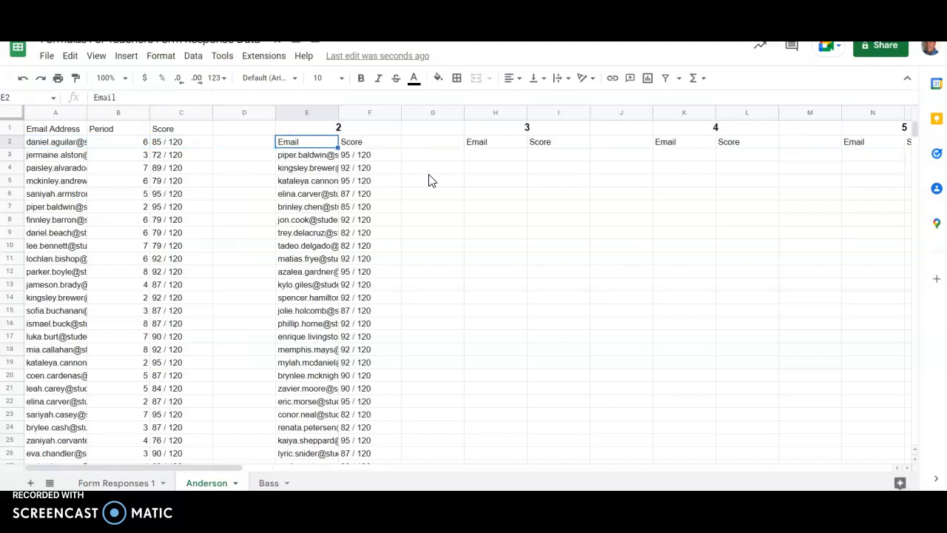
key(Down)
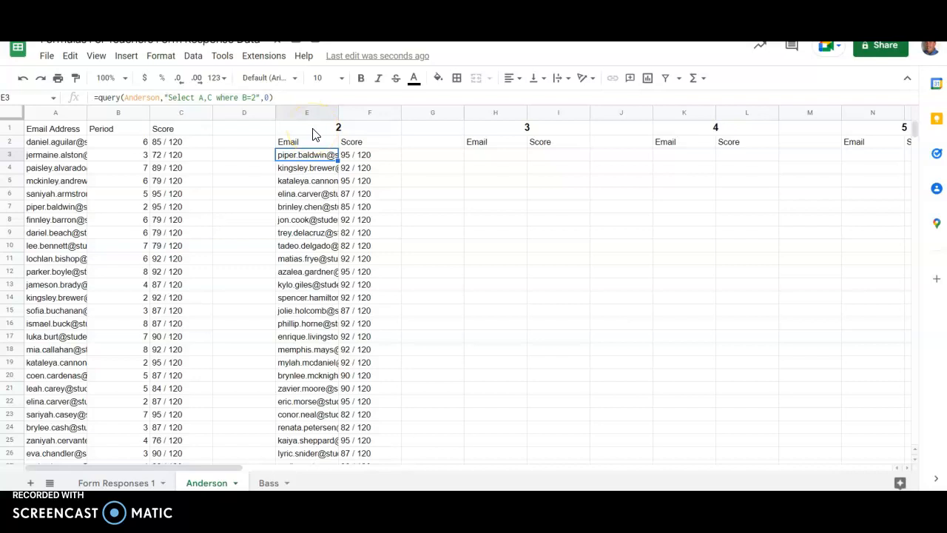
double_click(245, 97)
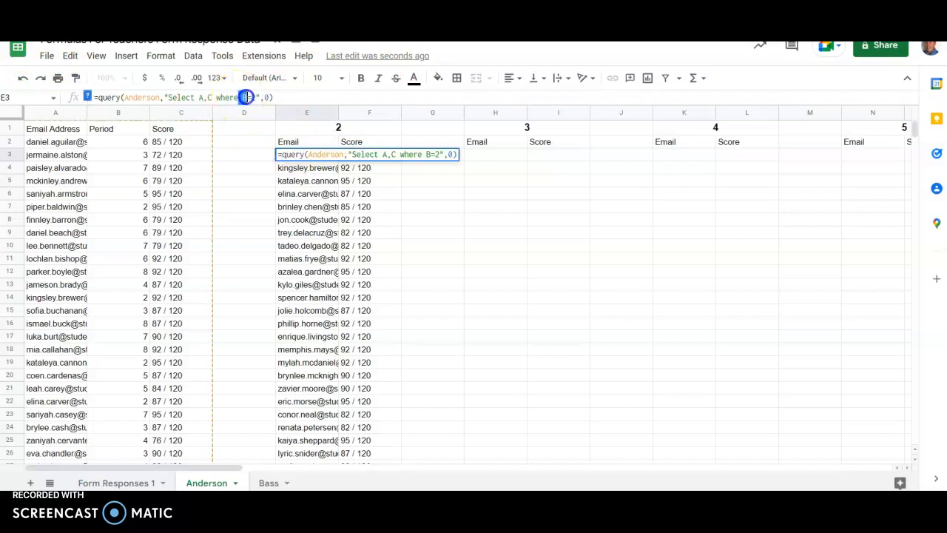
drag(252, 97, 268, 98)
key(BackSpace)
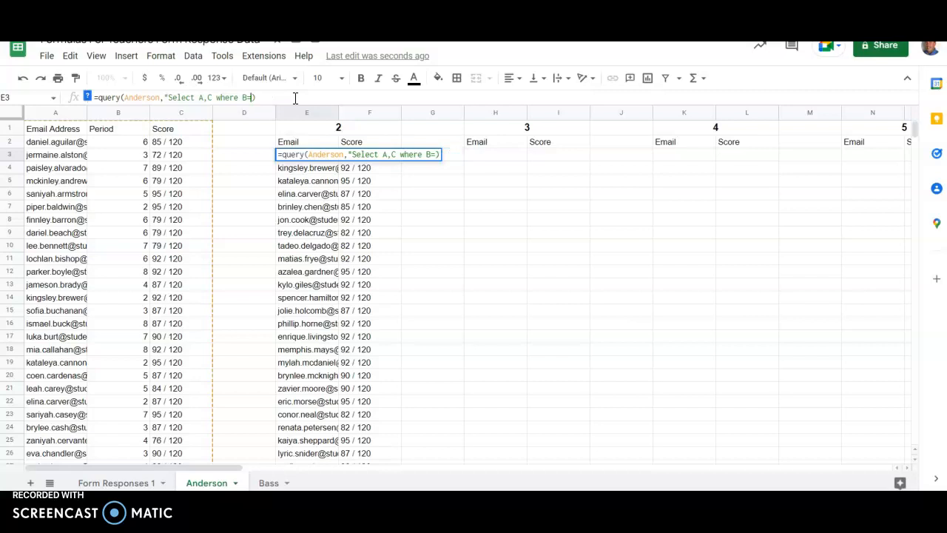
text(E1)
key(Return)
key(Up)
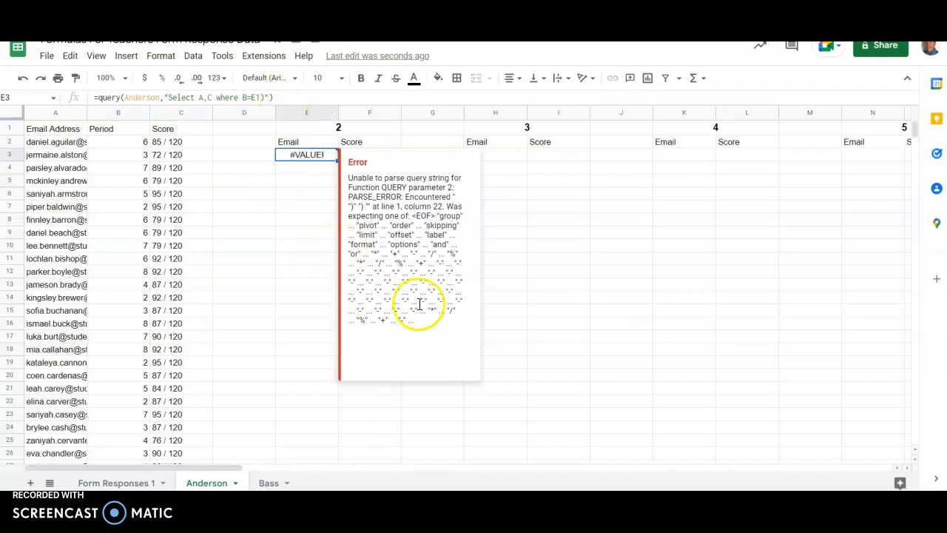
- Rewrite the E3 query's condition so the heading cell is joined outside the text, as "Select A,C where B="&E1
click(253, 97)
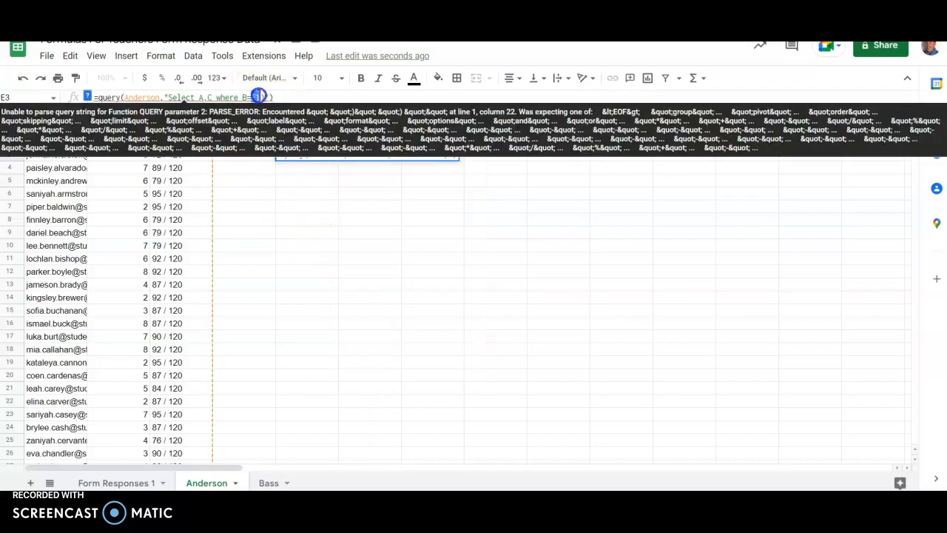
double_click(256, 97)
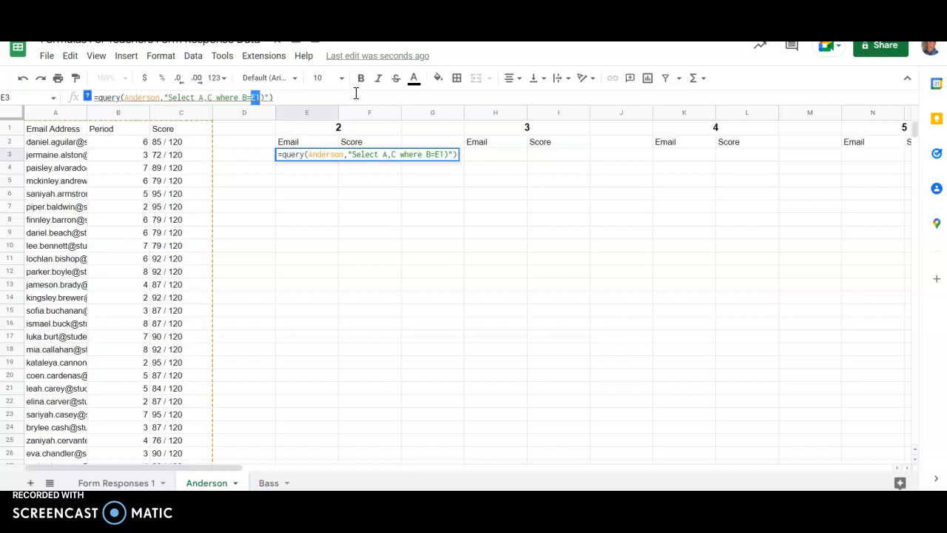
text(")
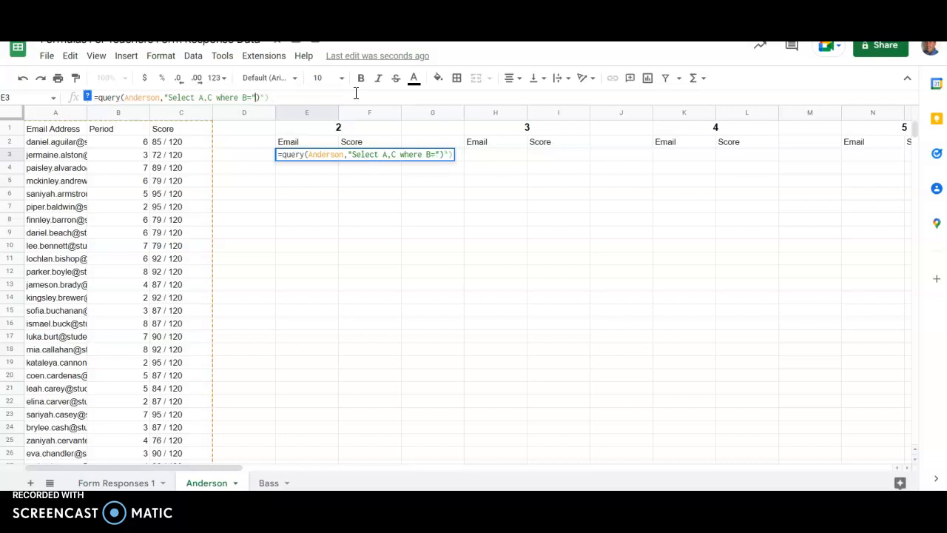
key(Delete)
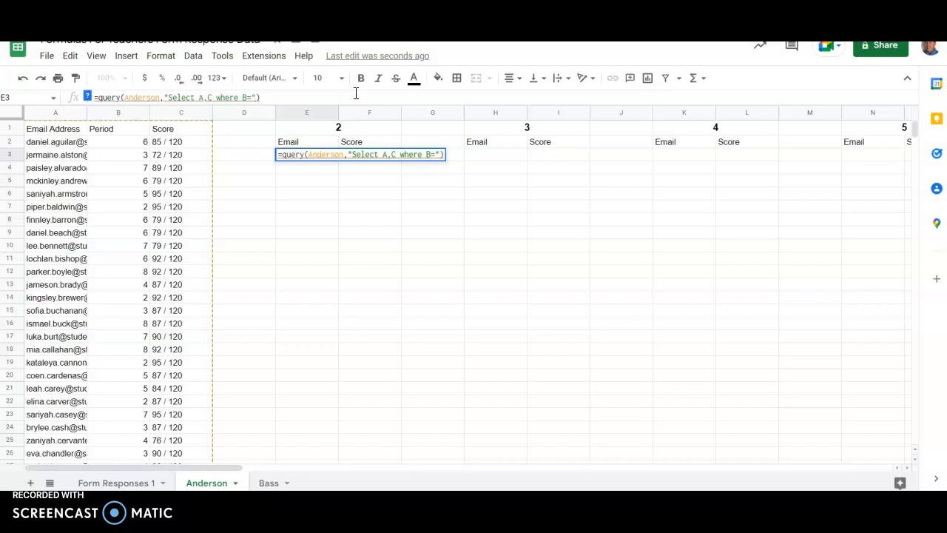
text(&)
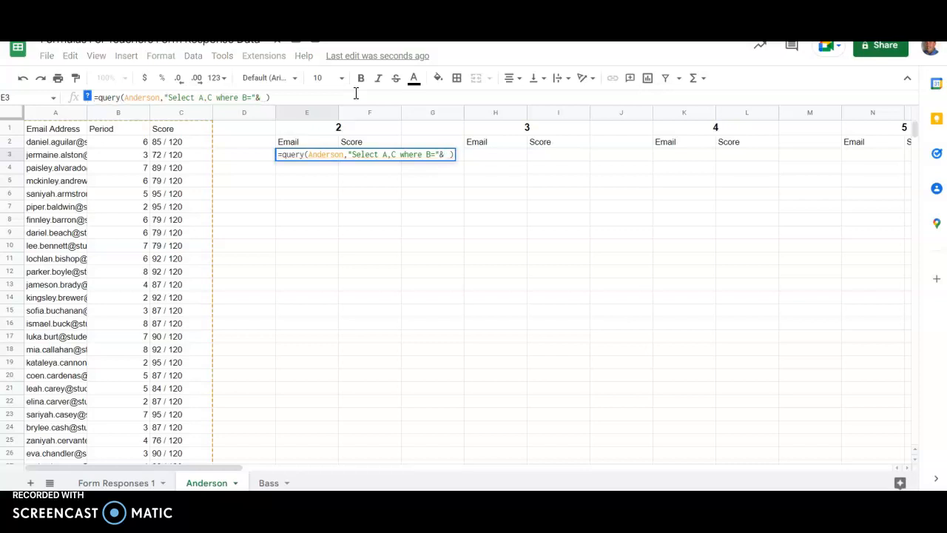
key(BackSpace)
text(E1)
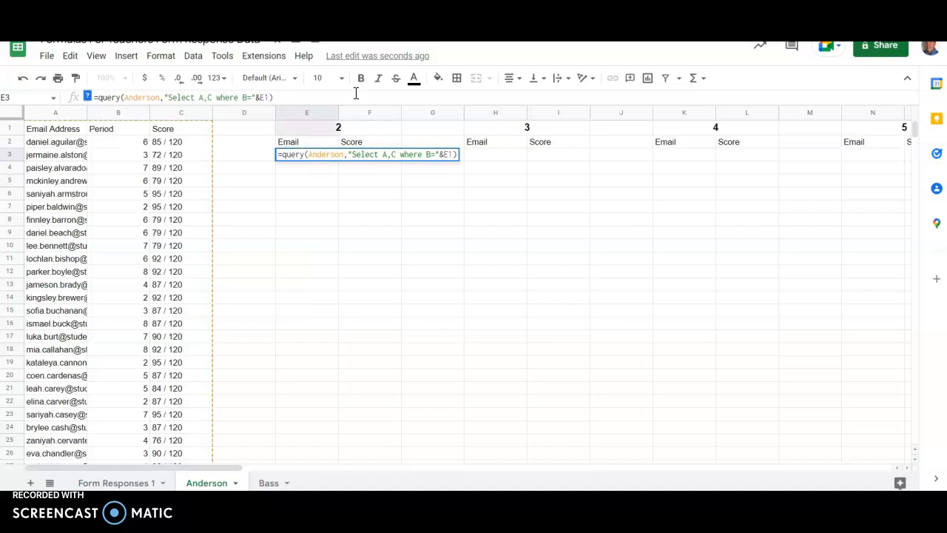
key(Return)
key(Up)
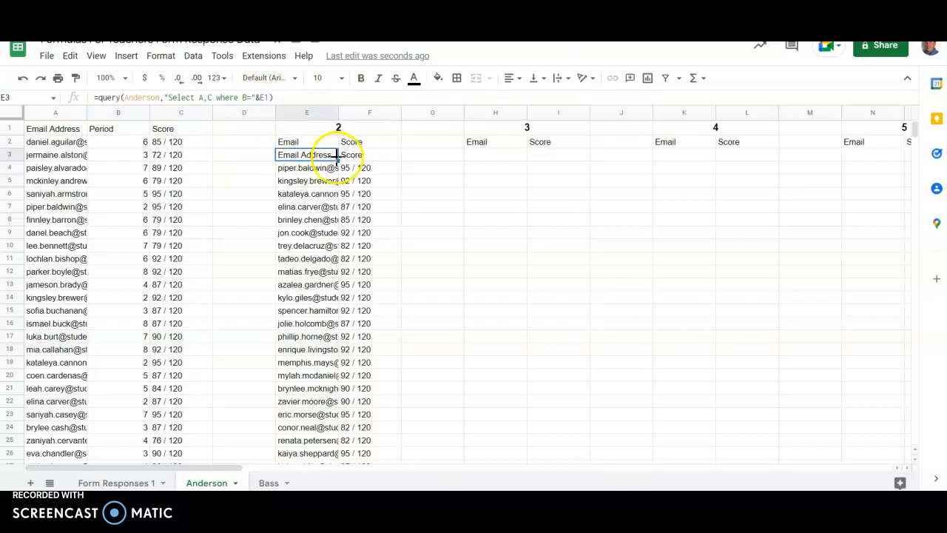
- Add the header argument 0 after &E1 in the E3 query
click(267, 97)
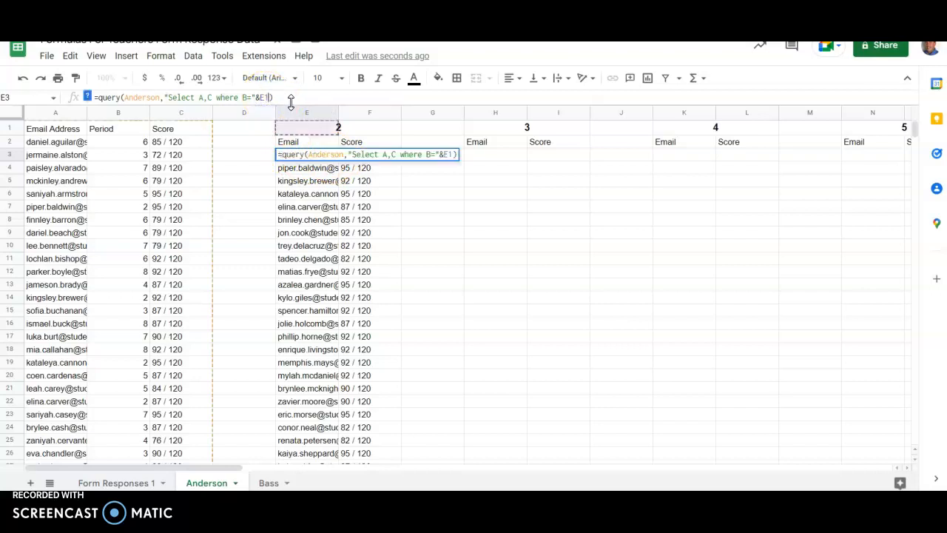
key(Return)
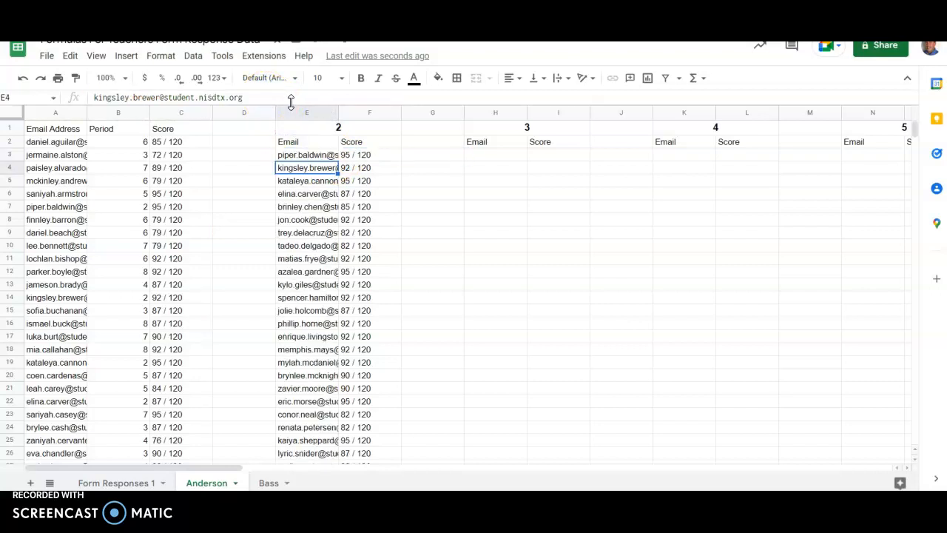
key(Up)
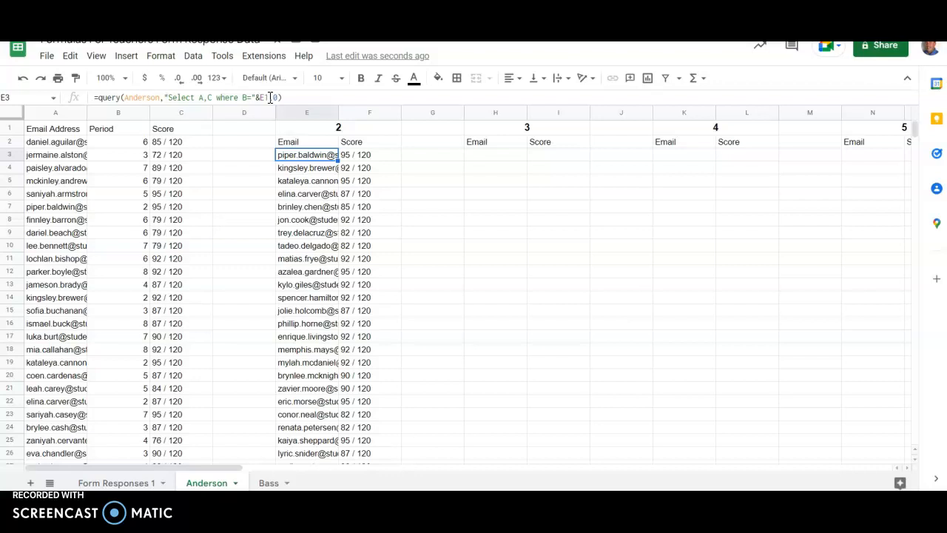
- Copy the E3 query formula to H3, K3, N3, Q3, T3 and W3 under the Email headers of periods 3 to 8
key(ctrl+c)
key(Right)
key(Right)
key(Right)
key(ctrl+v)
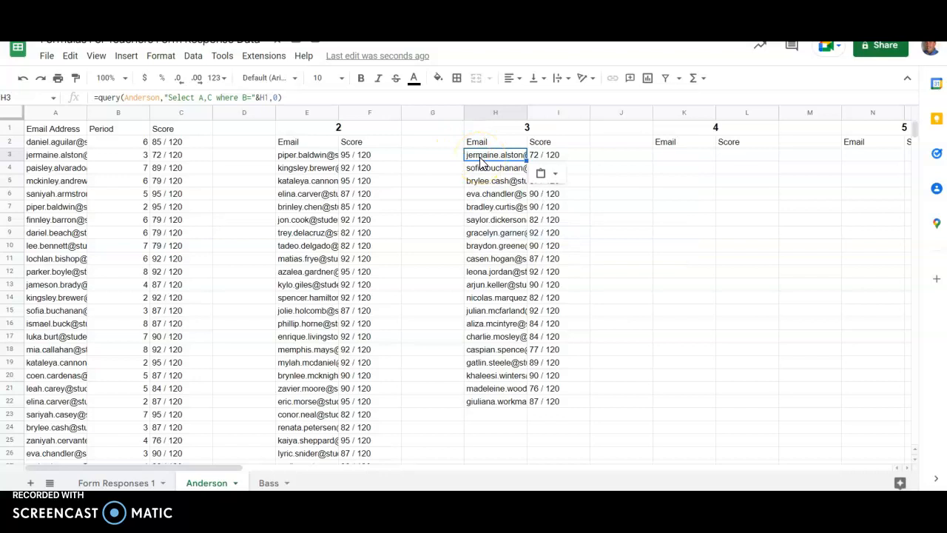
key(Right)
key(Right)
key(Right)
key(ctrl+v)
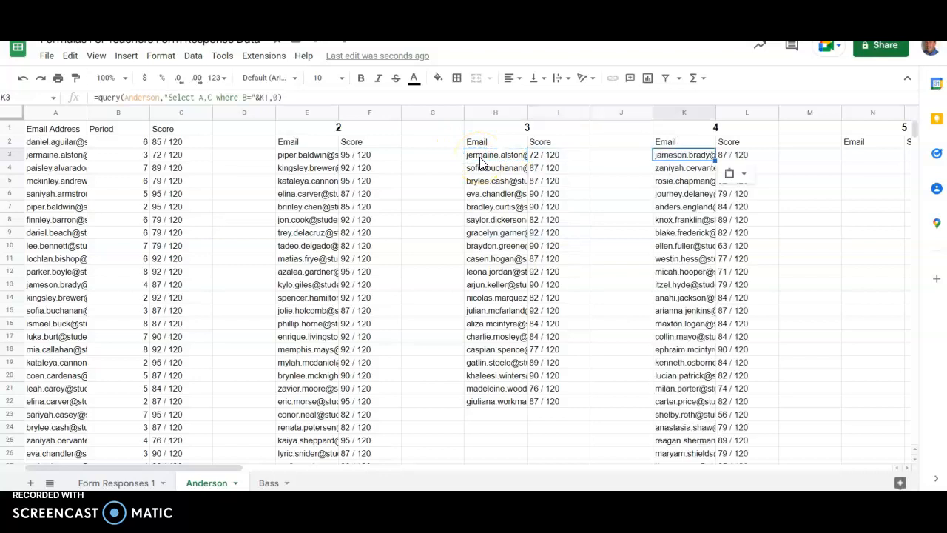
key(Right)
key(Right)
key(Right)
key(ctrl+v)
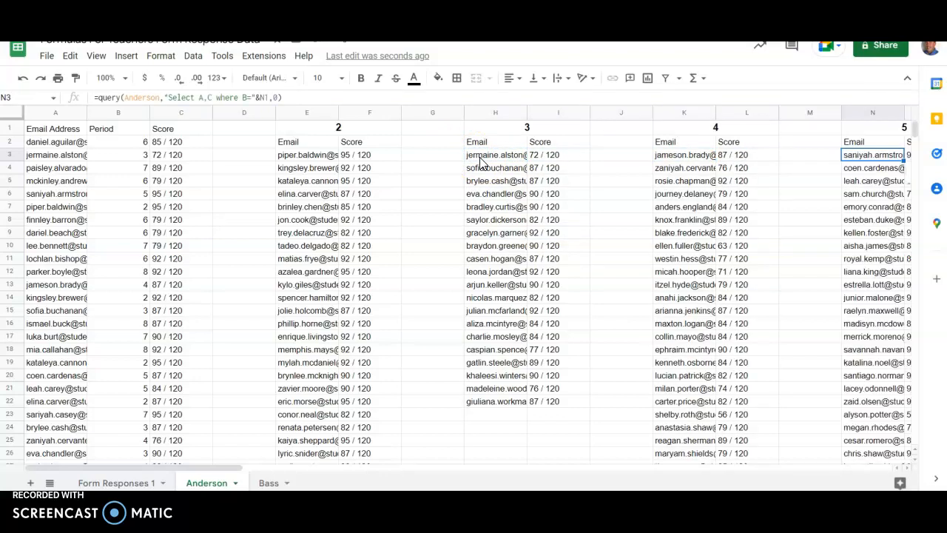
key(Right)
key(Right)
key(Right)
key(ctrl+v)
key(Right)
key(Right)
key(Right)
key(ctrl+v)
key(Right)
key(Right)
key(Right)
key(ctrl+v)
key(Right)
key(Right)
key(Right)
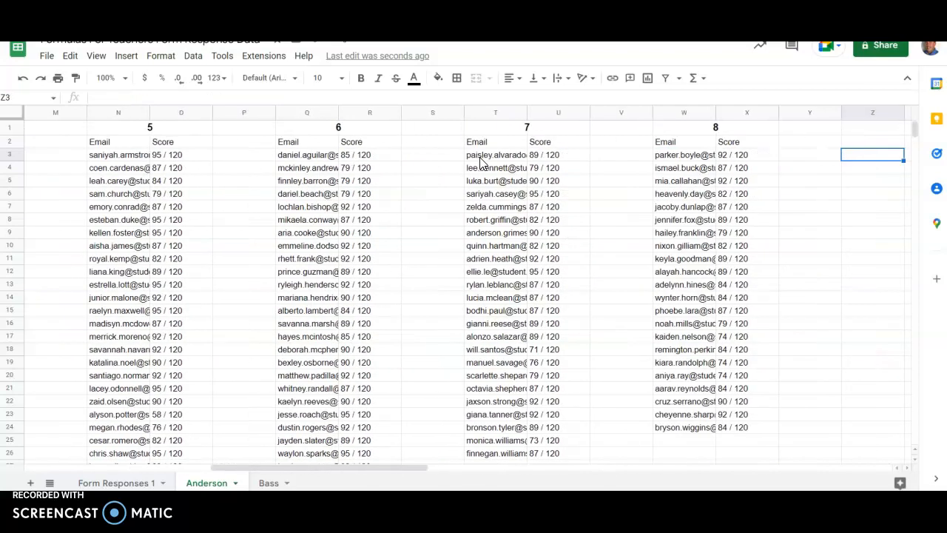
- Review the filled tables along row 3, from beyond period 8 back to the source list in column A
key(Left)
key(Left)
key(Left)
key(Left)
key(Left)
key(Left)
key(Left)
key(Left)
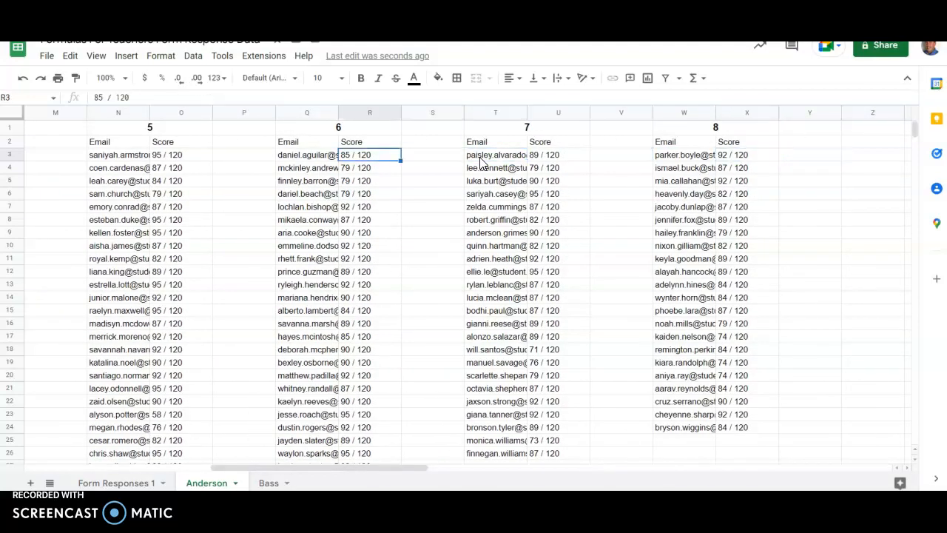
key(Left)
key(Left)
key(Left)
key(Left)
key(Left)
key(Left)
key(Left)
key(Left)
key(Left)
key(Left)
key(Left)
key(Left)
key(Left)
key(Left)
key(Left)
key(Left)
key(Left)
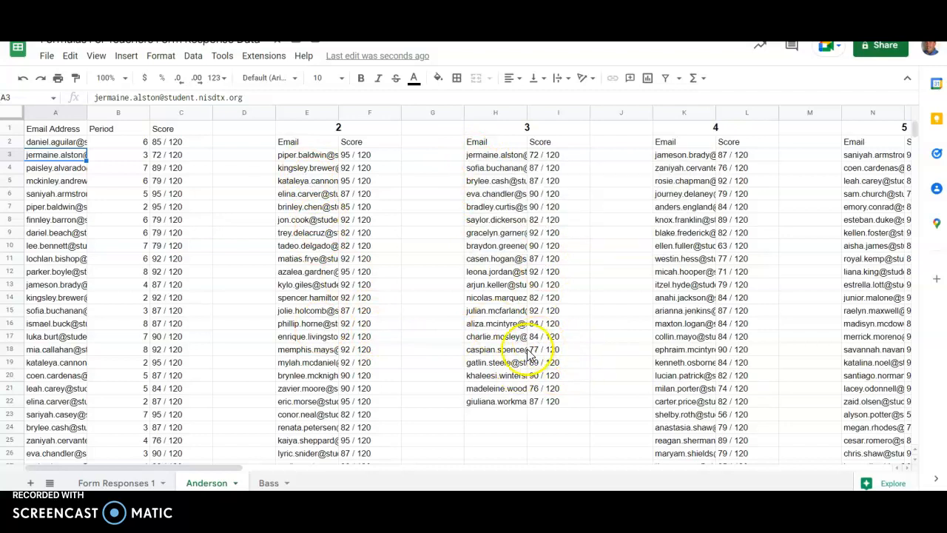
- Set the width of the empty spacer column G to 10 pixels
right_click(417, 113)
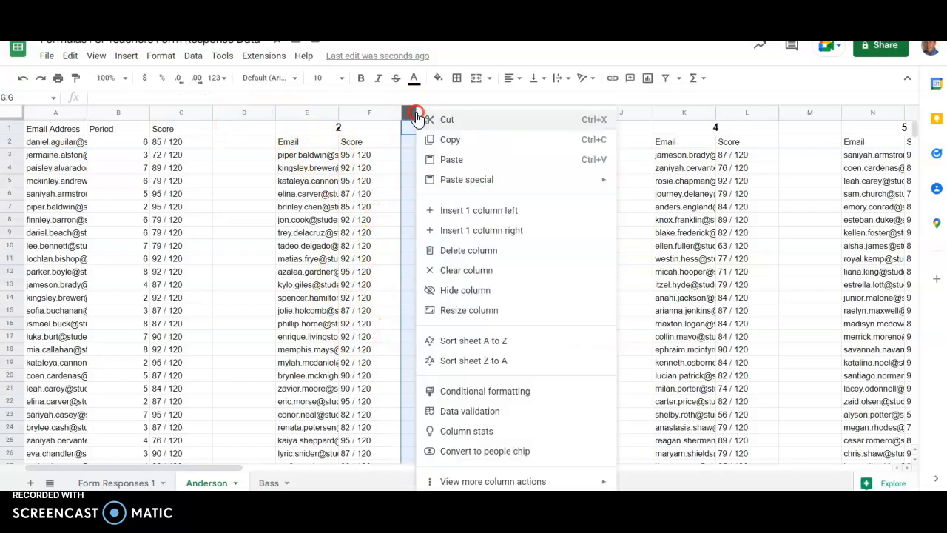
click(498, 317)
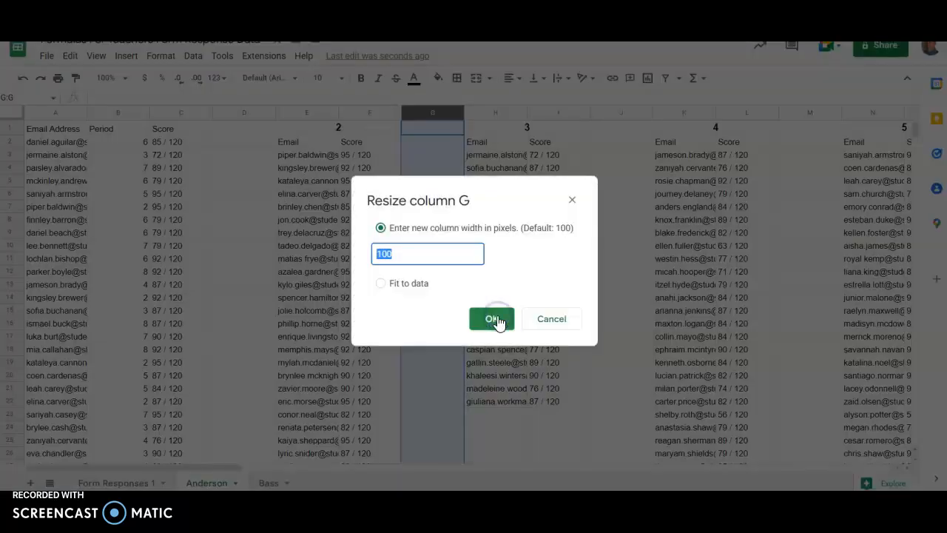
text(10)
click(497, 320)
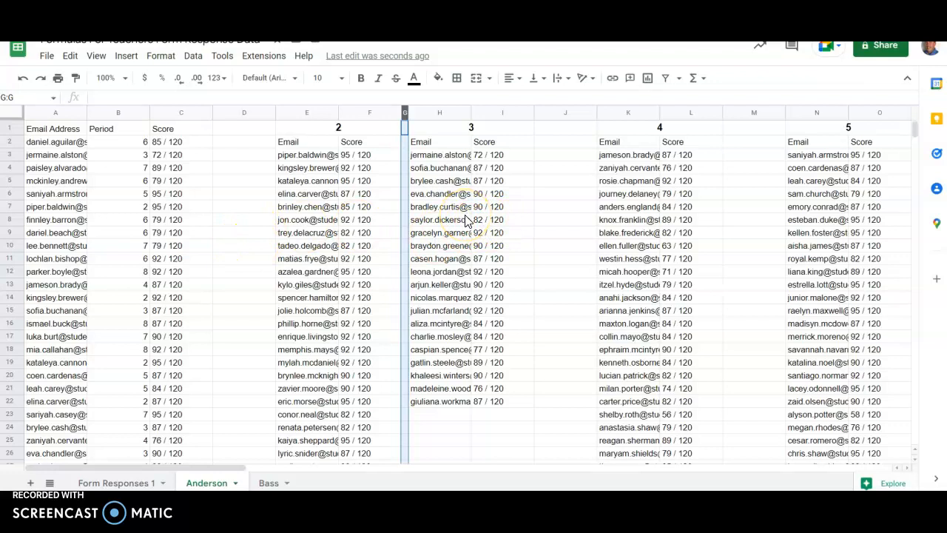
click(540, 221)
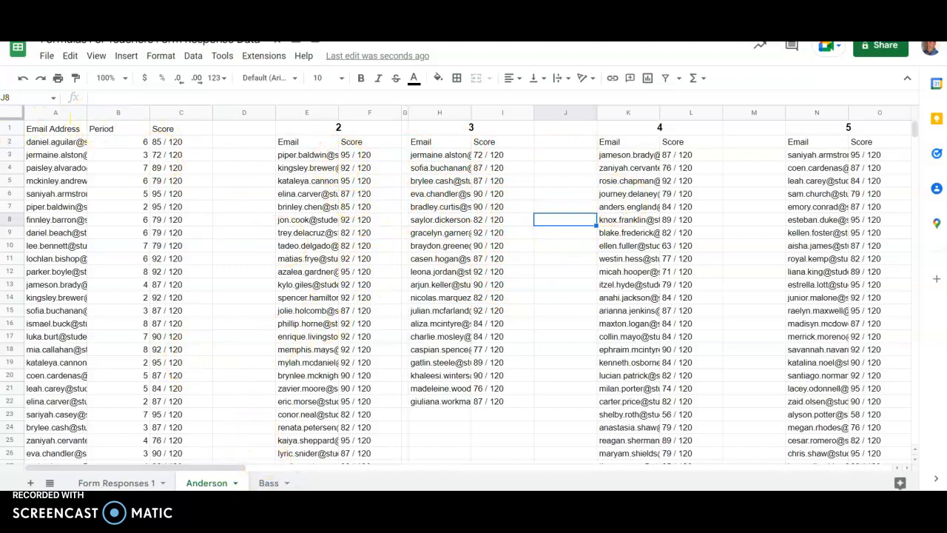
- Copy the entire first teacher's sheet into the second teacher's sheet, starting at cell A1
click(8, 111)
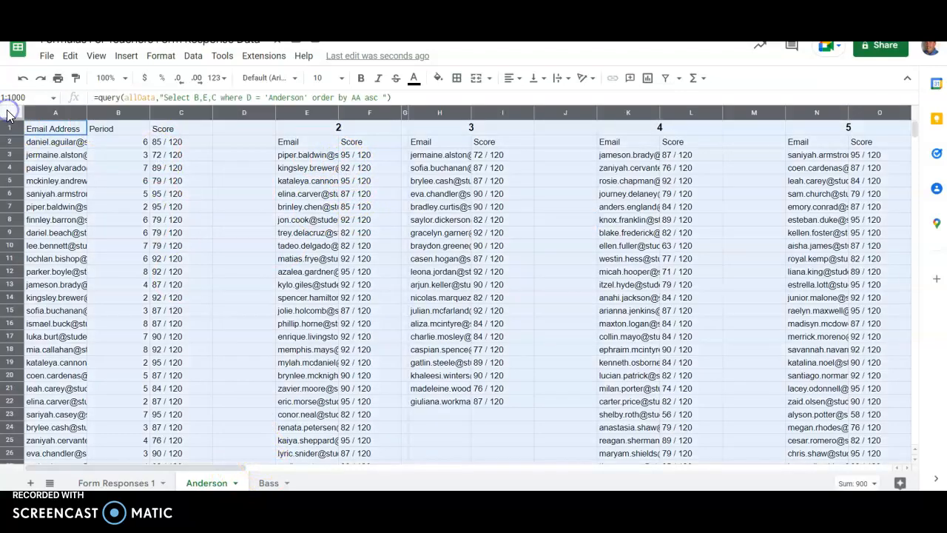
click(265, 482)
click(47, 130)
key(ctrl+v)
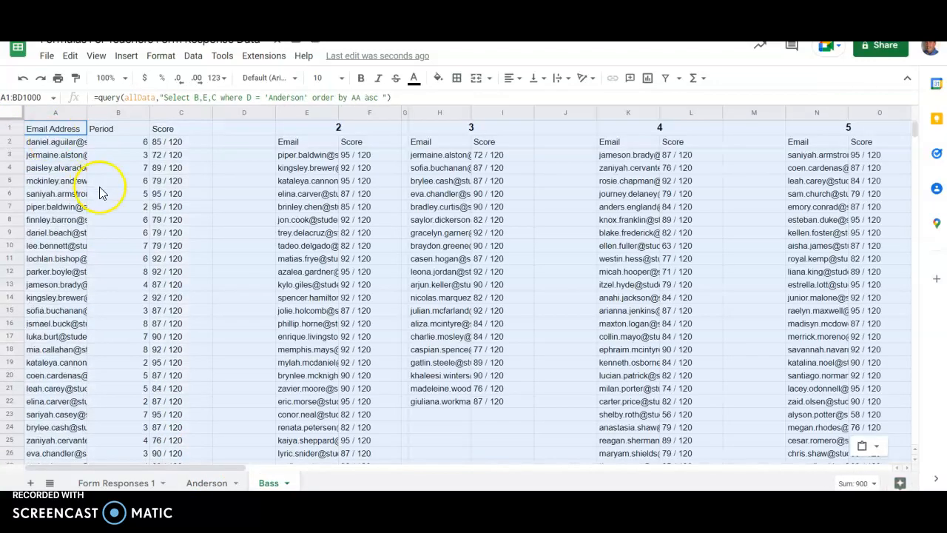
- Change the teacher filter in the copied A1 query to the second teacher's surname
click(57, 131)
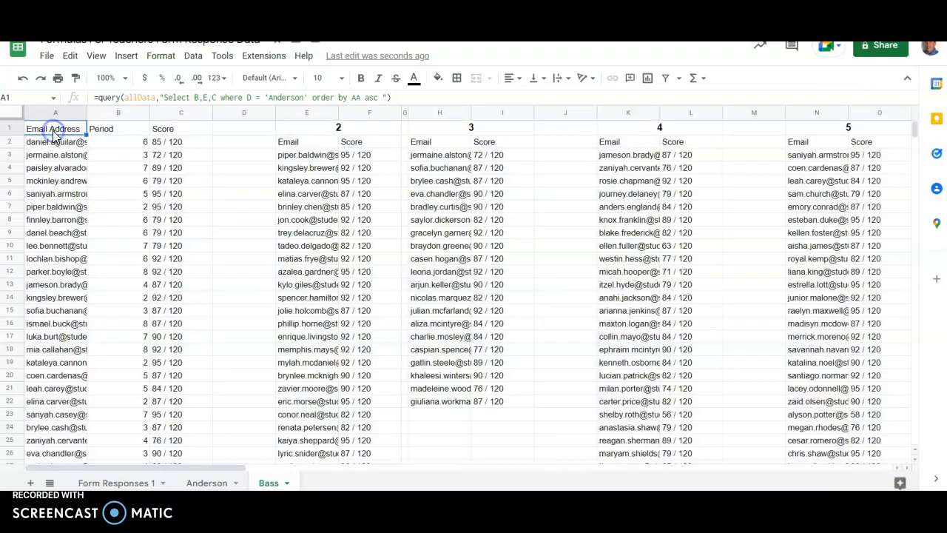
click(279, 97)
drag(278, 97, 305, 98)
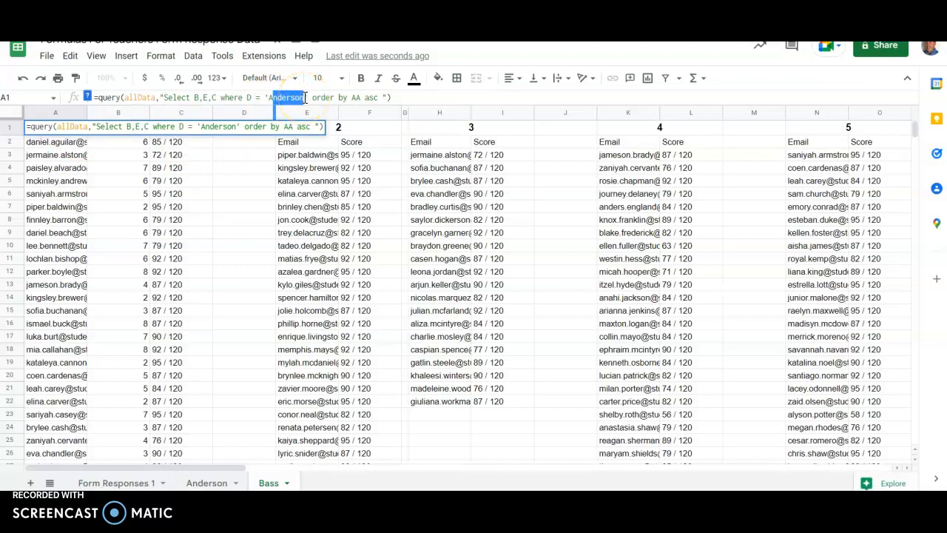
key(BackSpace)
text(Bass)
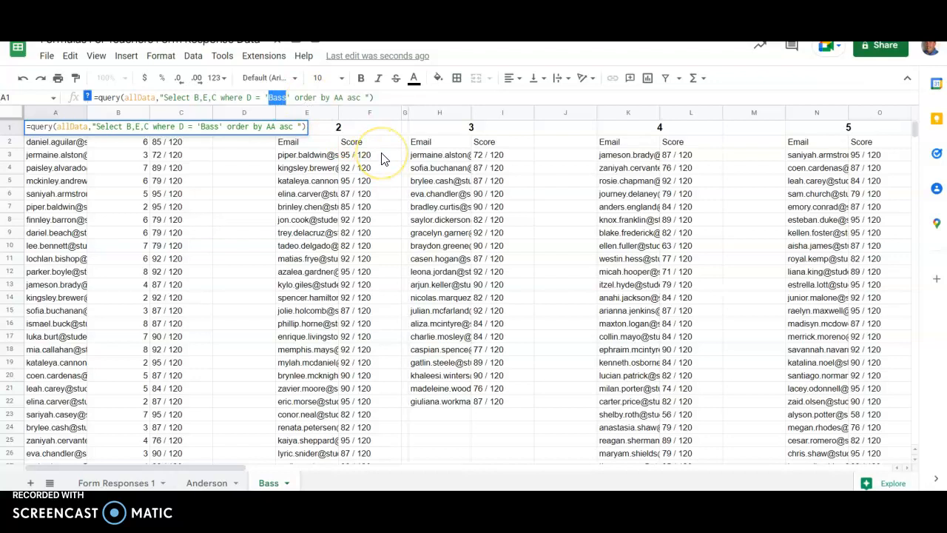
key(Return)
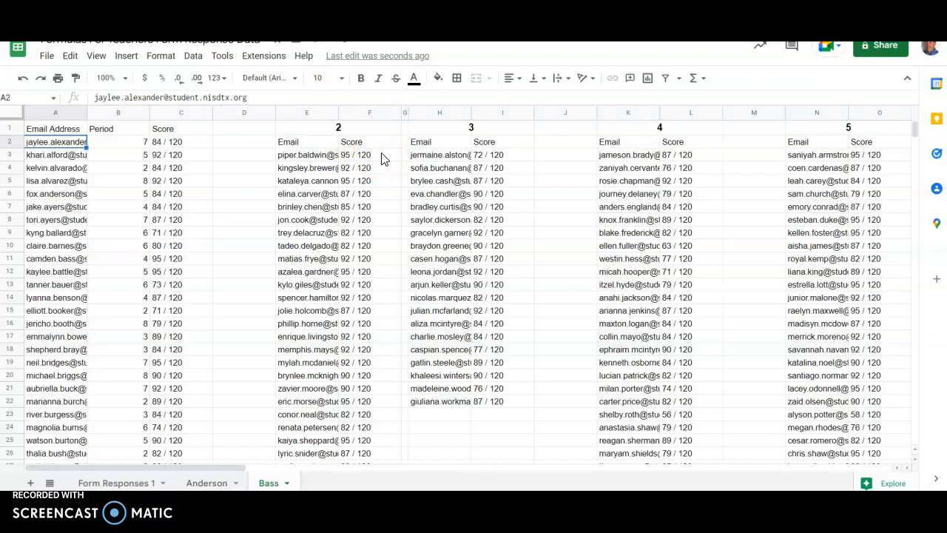
- Define columns A:C of the second teacher's sheet as a named range called by that teacher's surname
key(Right)
key(Right)
key(Right)
key(Right)
key(Down)
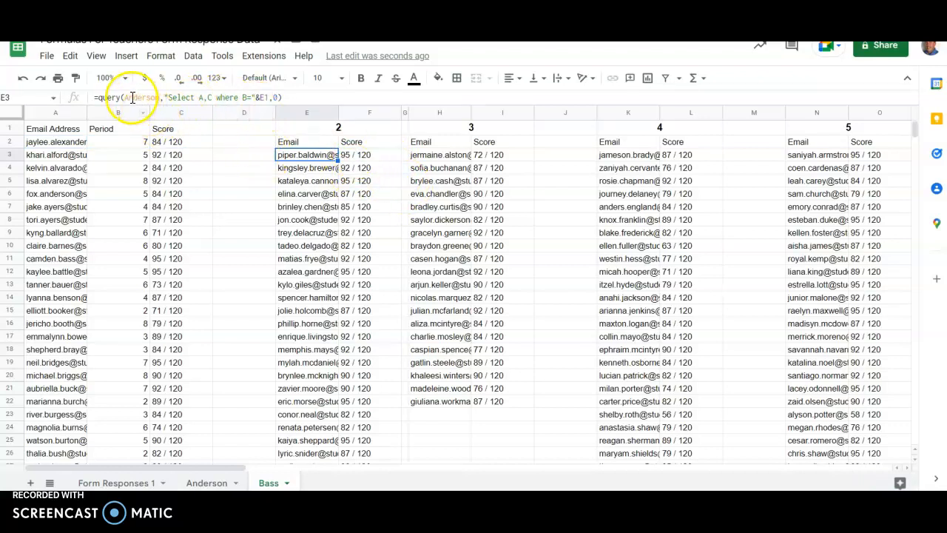
click(49, 114)
drag(48, 113, 186, 112)
click(192, 59)
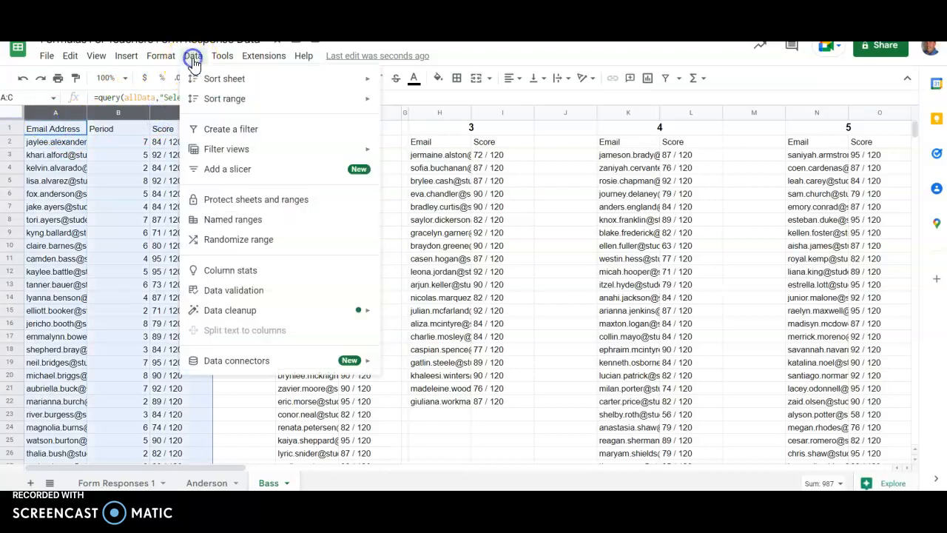
click(245, 222)
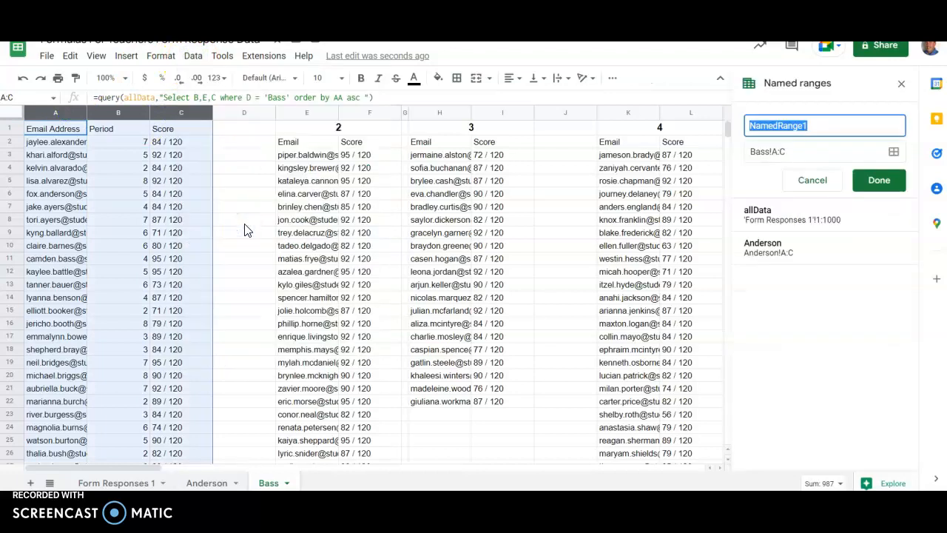
text(Bass)
key(Return)
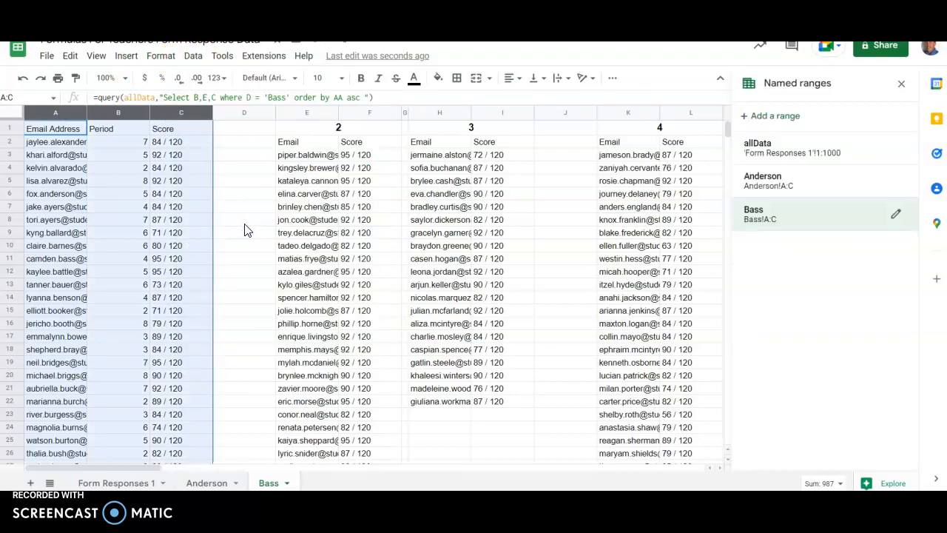
- Replace the first teacher's named range with the second teacher's in the E3 and H3 queries
click(287, 154)
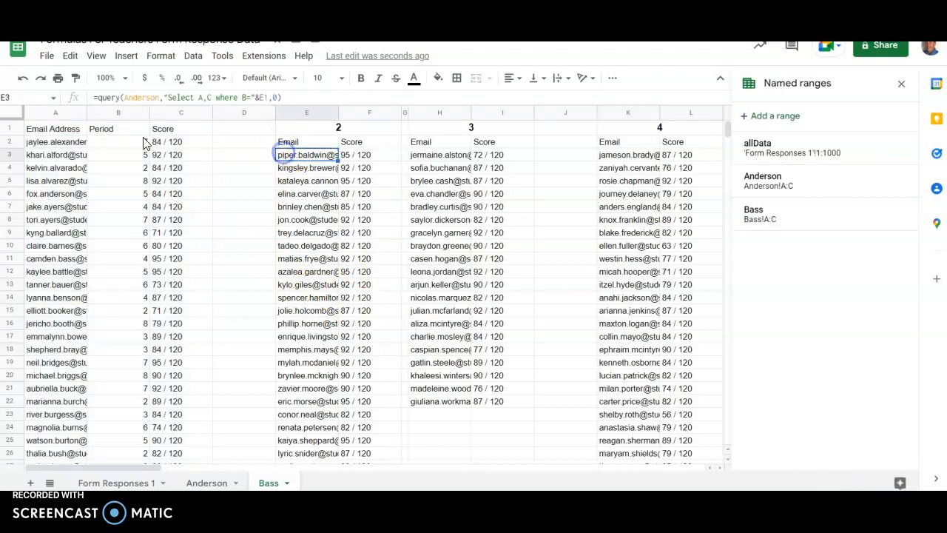
double_click(137, 97)
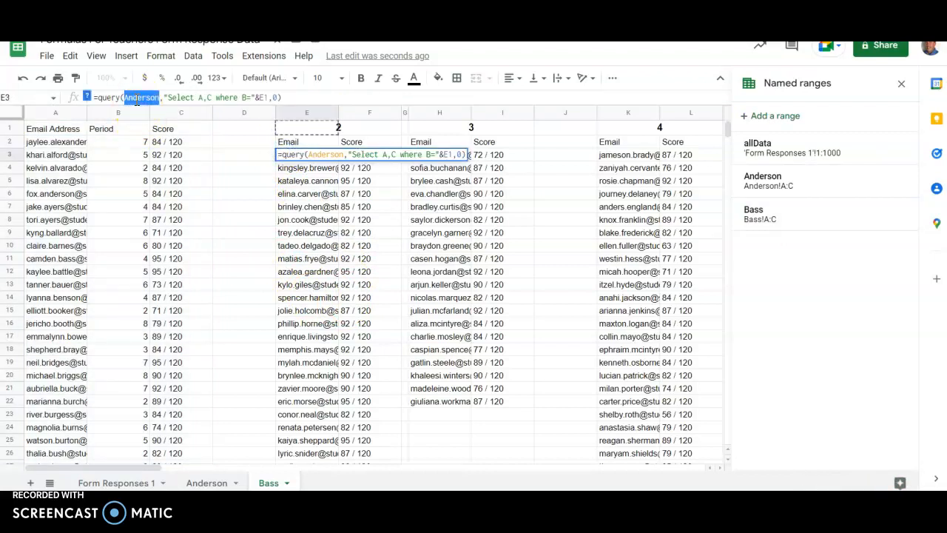
text(Bass)
key(Return)
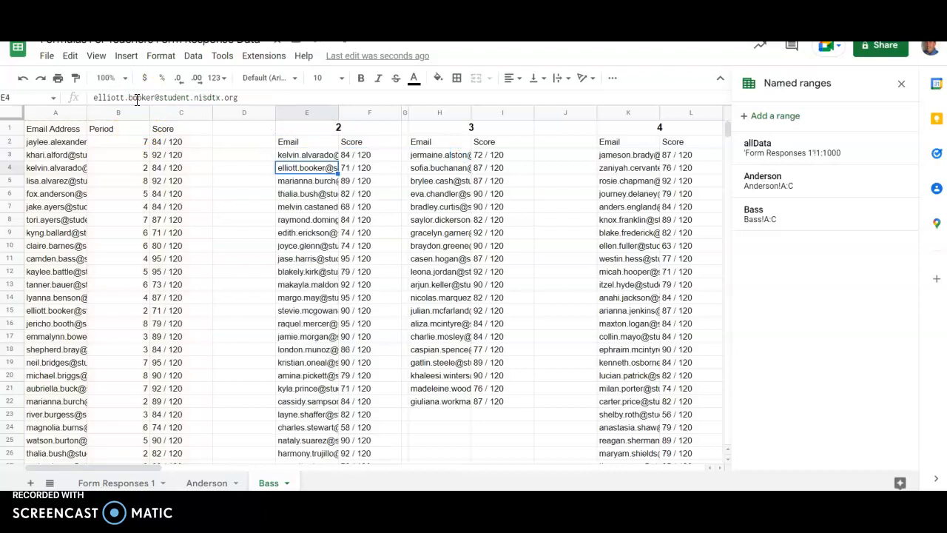
click(422, 156)
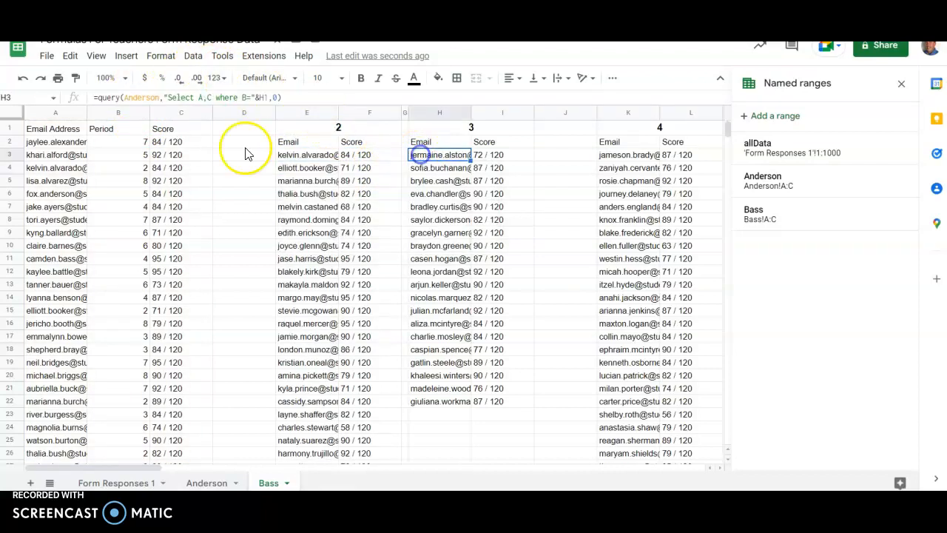
click(140, 97)
double_click(141, 97)
text(Bass)
key(Return)
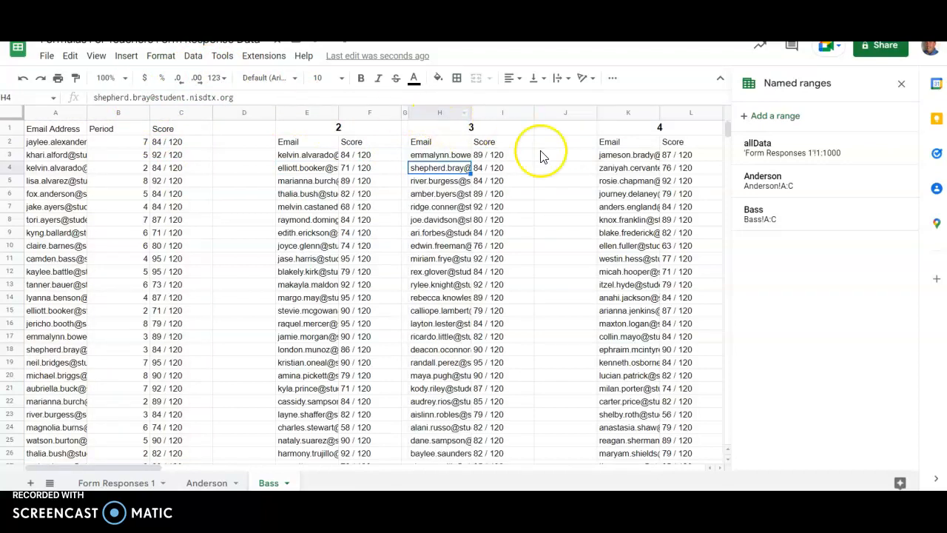
- Replace the first teacher's named range with the second teacher's in the period 4 and 5 queries in K3 and N3
click(614, 157)
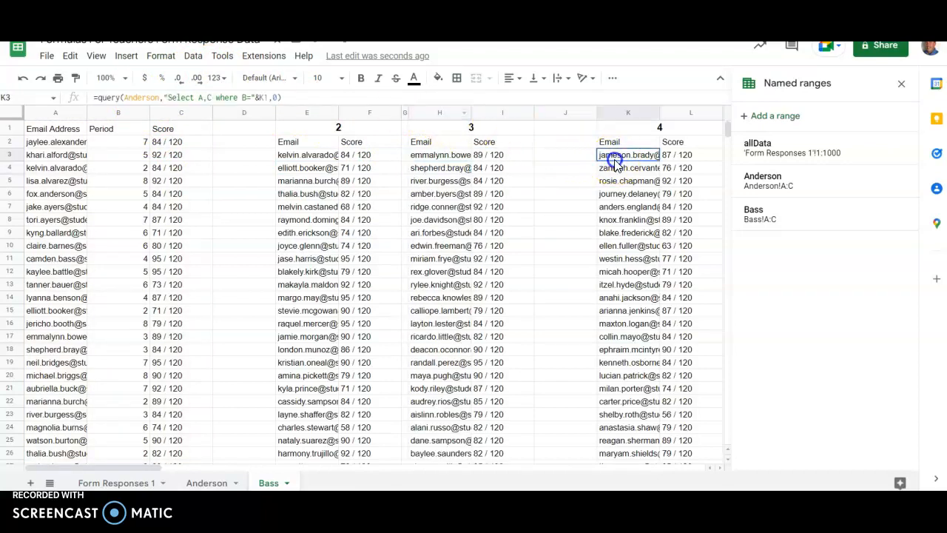
double_click(141, 97)
text(Bass)
key(Return)
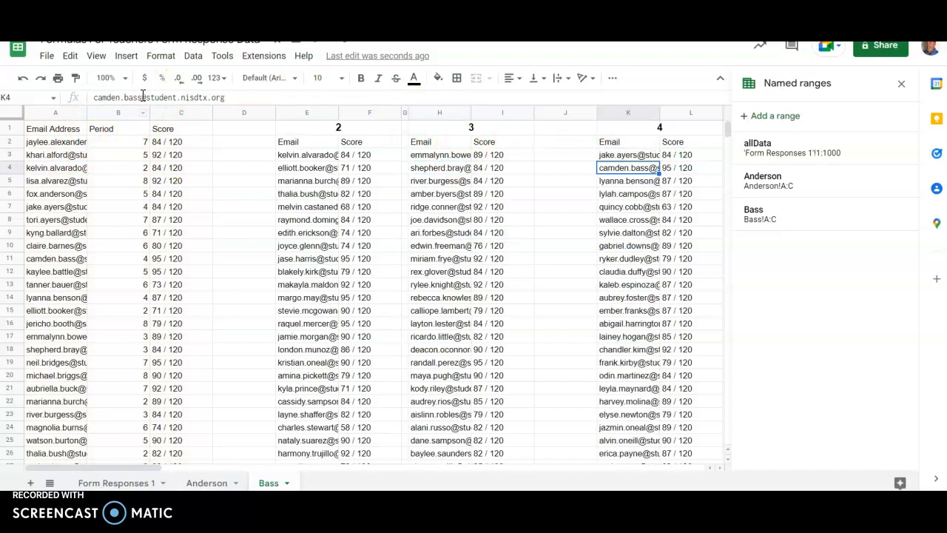
drag(141, 467, 233, 470)
click(353, 155)
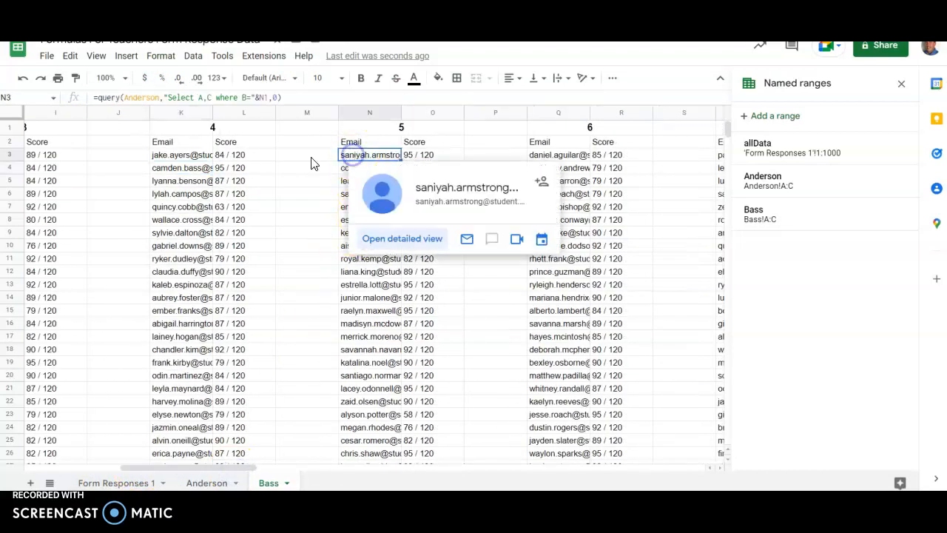
double_click(139, 97)
text(Bass)
key(Return)
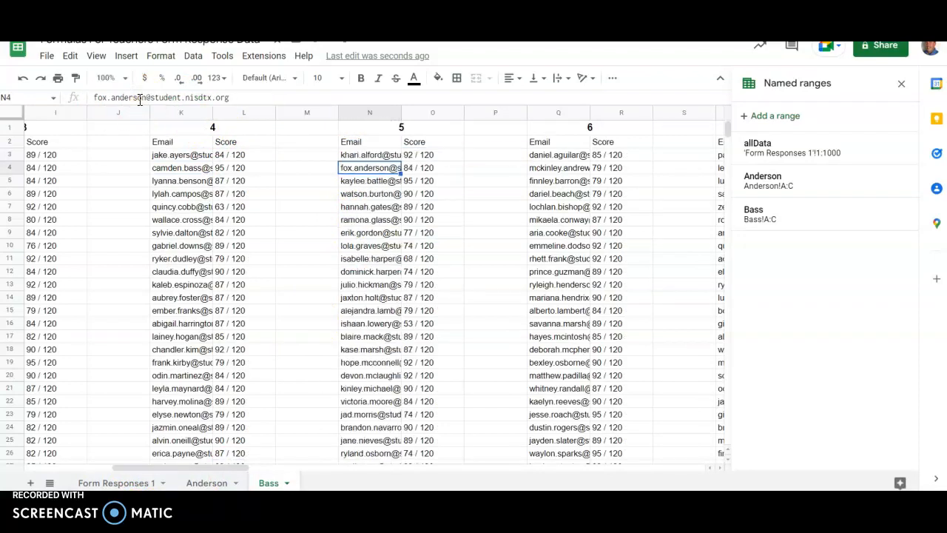
- Switch the period 6 and 7 queries in Q3 and T3 to the second teacher's named range
click(539, 154)
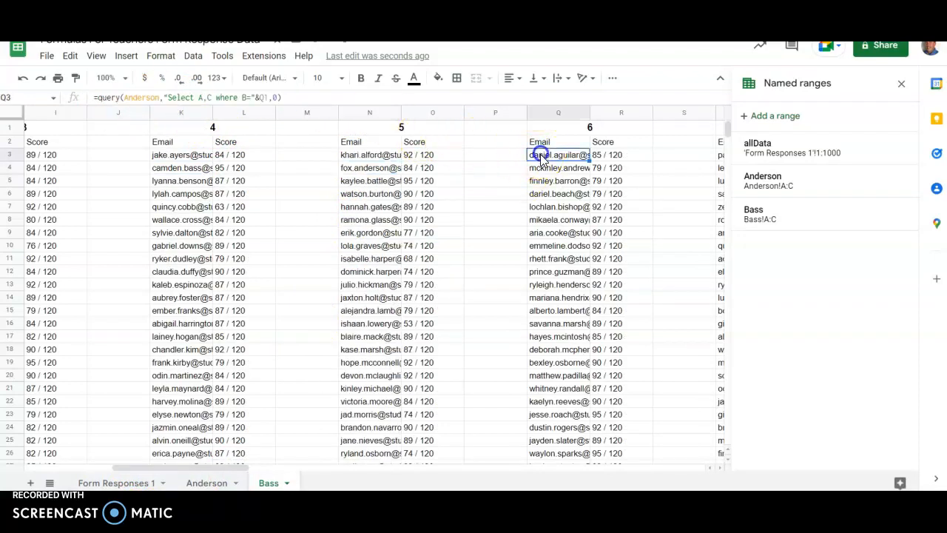
double_click(138, 97)
text(Bass)
key(Return)
drag(125, 466, 244, 468)
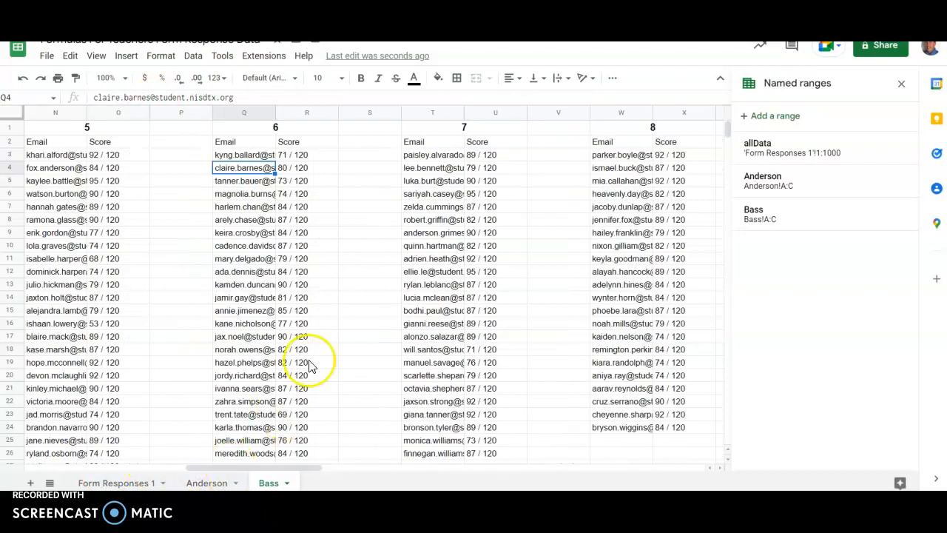
double_click(137, 97)
text(Bass)
key(Return)
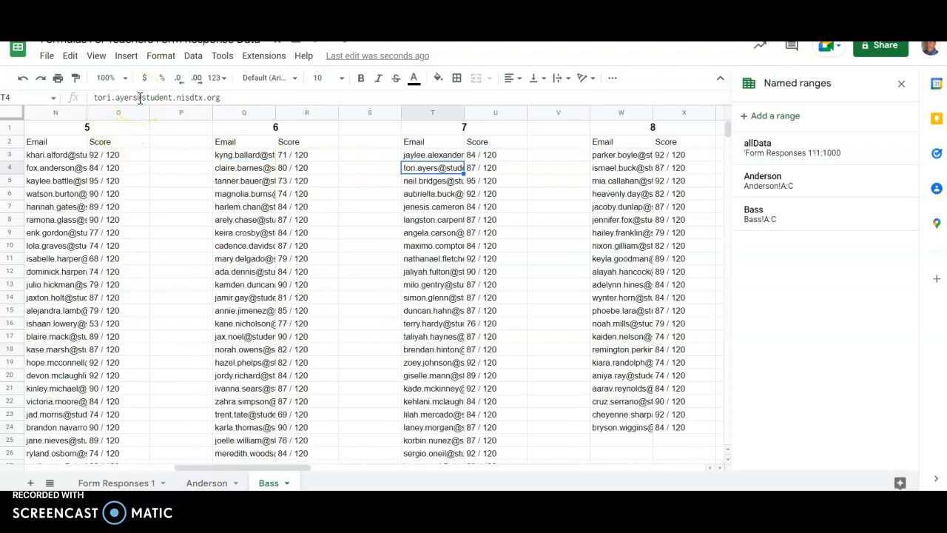
- Point the period 8 query in W3 to the second teacher's named range
click(611, 157)
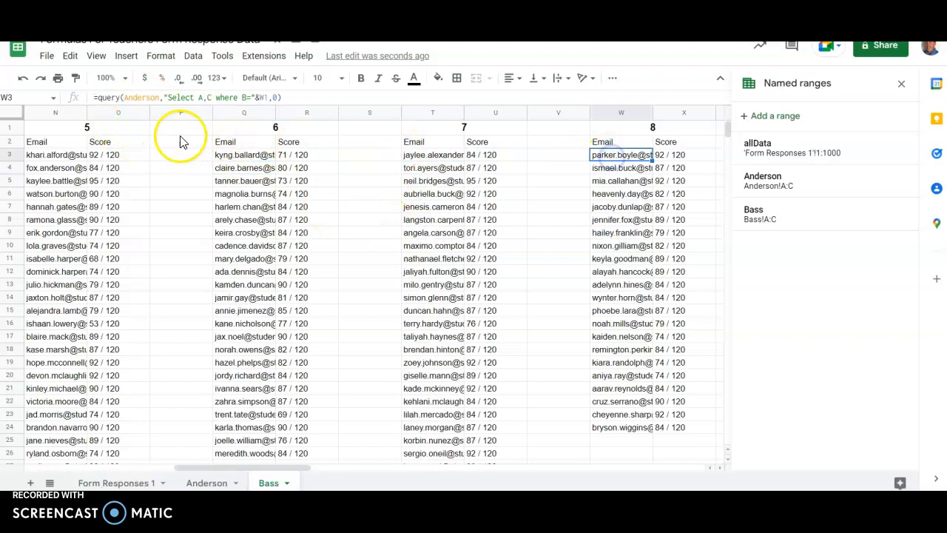
double_click(139, 97)
text(Bass)
key(Return)
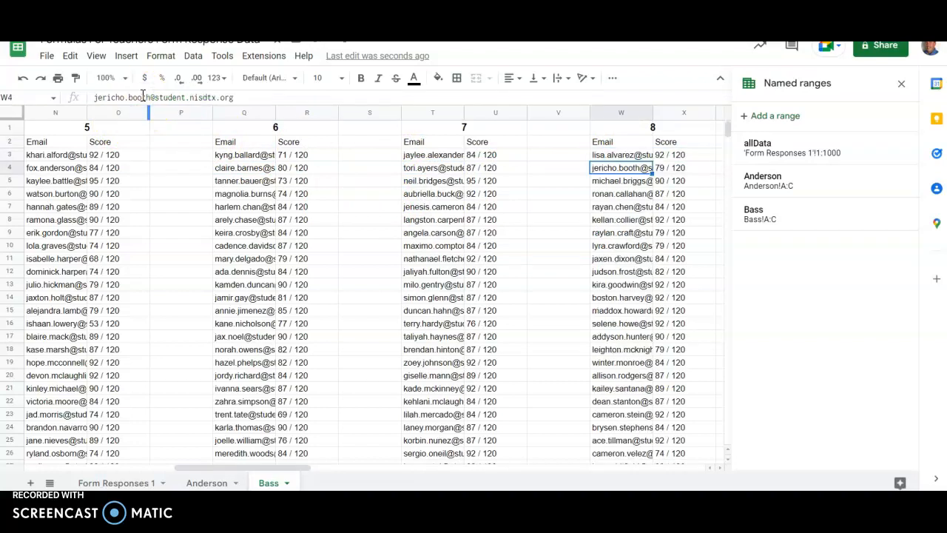
- Review the second teacher's first period tables and the form responses sheet, ending on the second teacher's sheet
drag(191, 469, 34, 468)
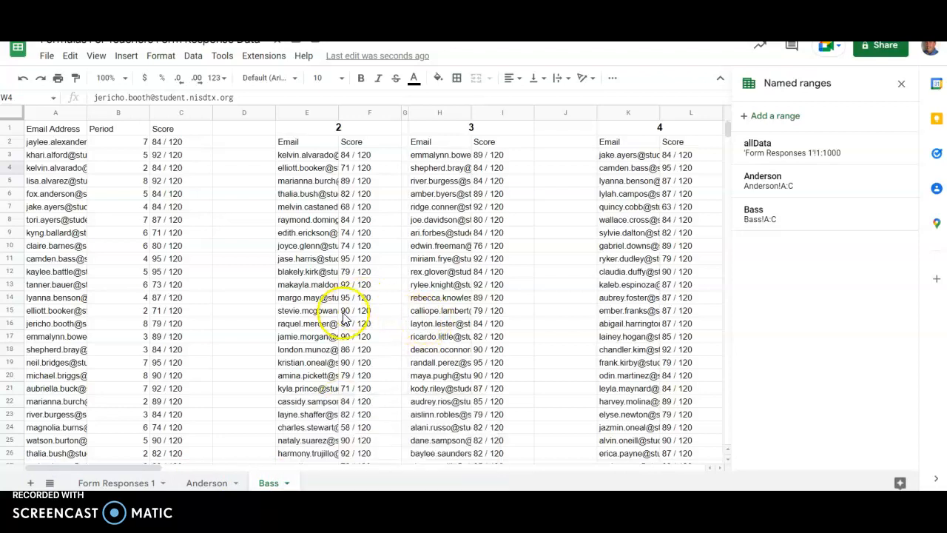
click(137, 481)
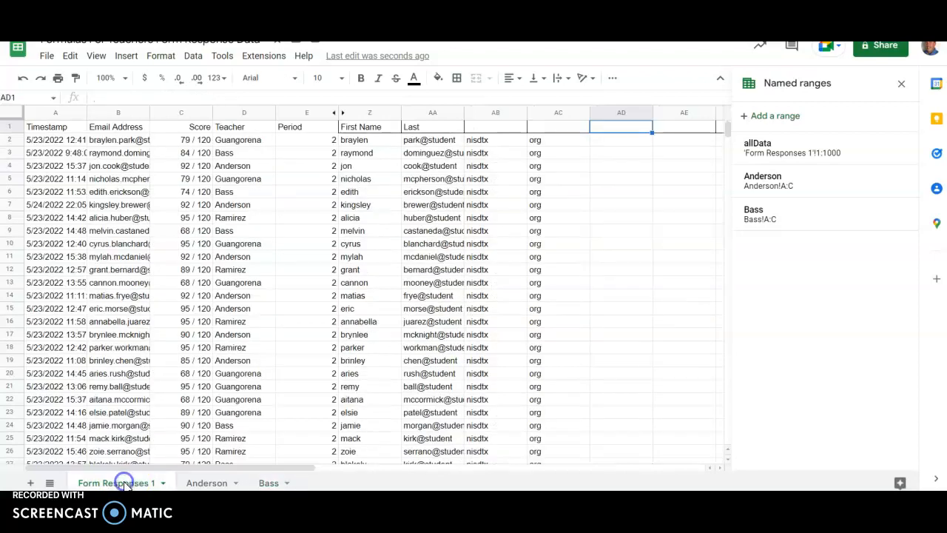
click(268, 483)
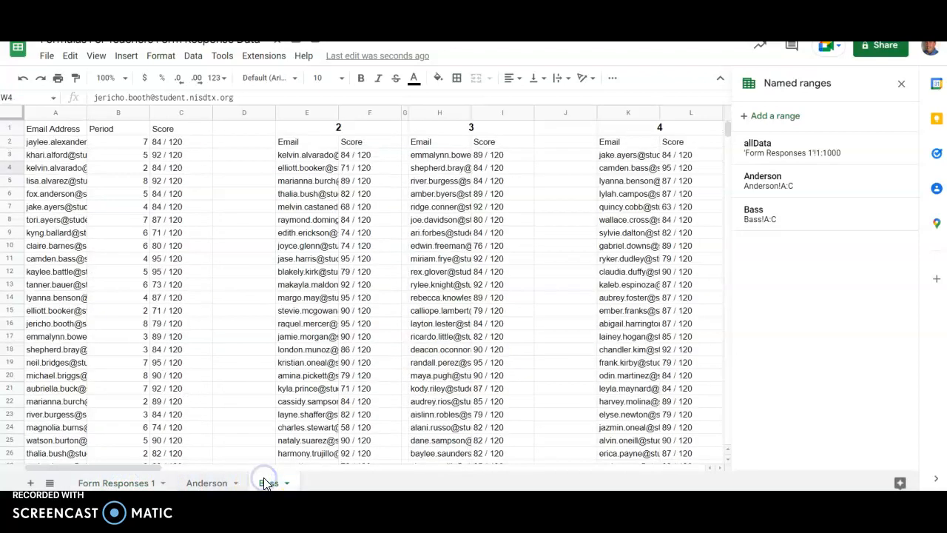